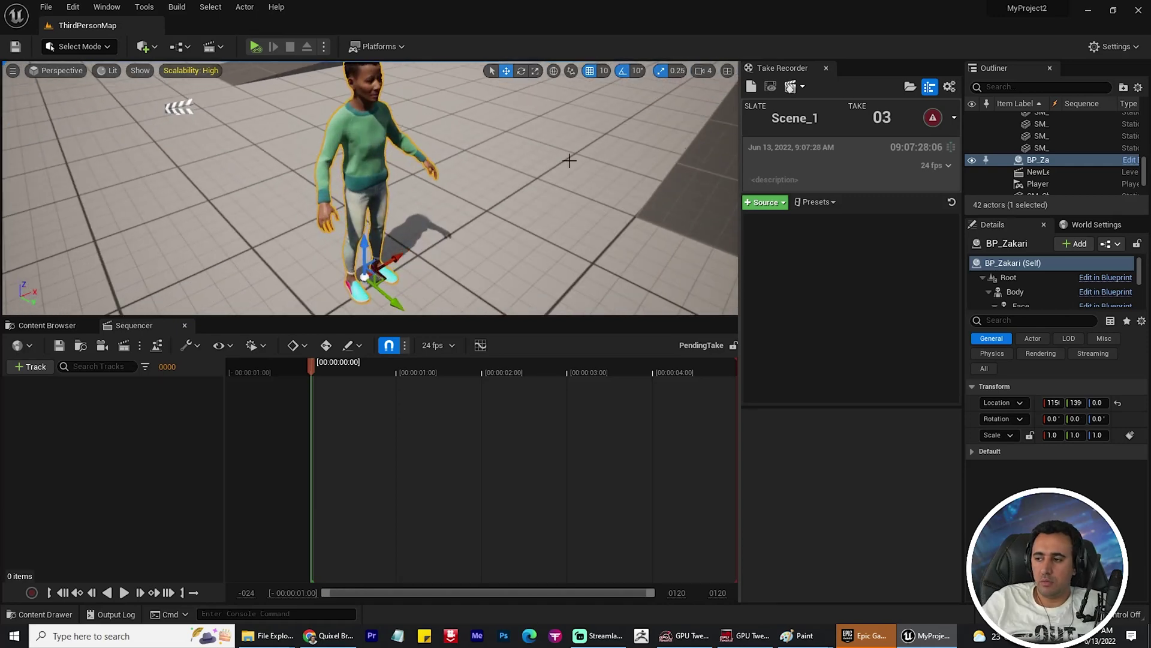
- Open Quixel Bridge inside the Unreal Editor
click(107, 7)
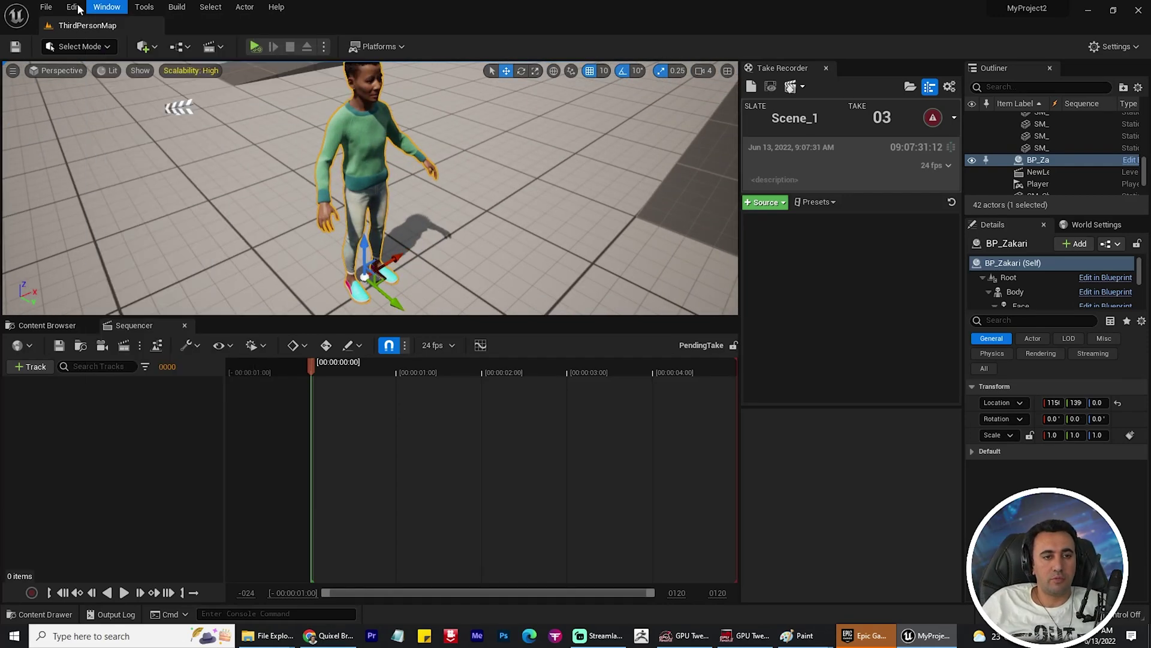
mouse_move(76, 9)
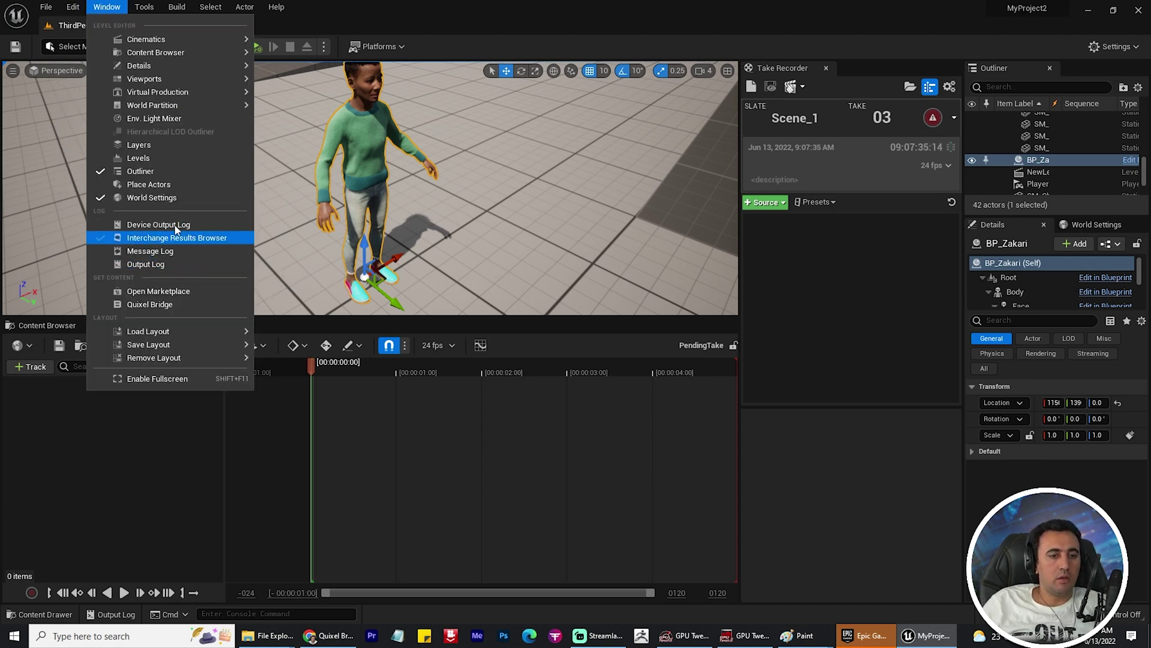
click(175, 305)
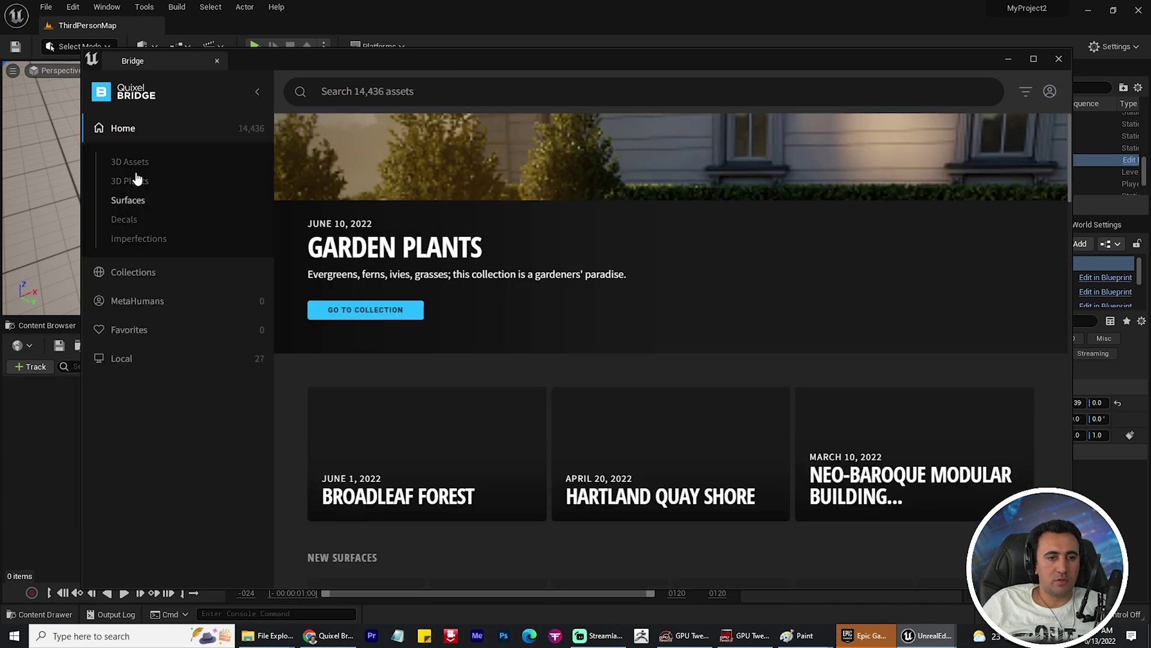
- Show My MetaHumans in Bridge and add the downloaded NewMetaHumanIdentity1 to the project
click(150, 301)
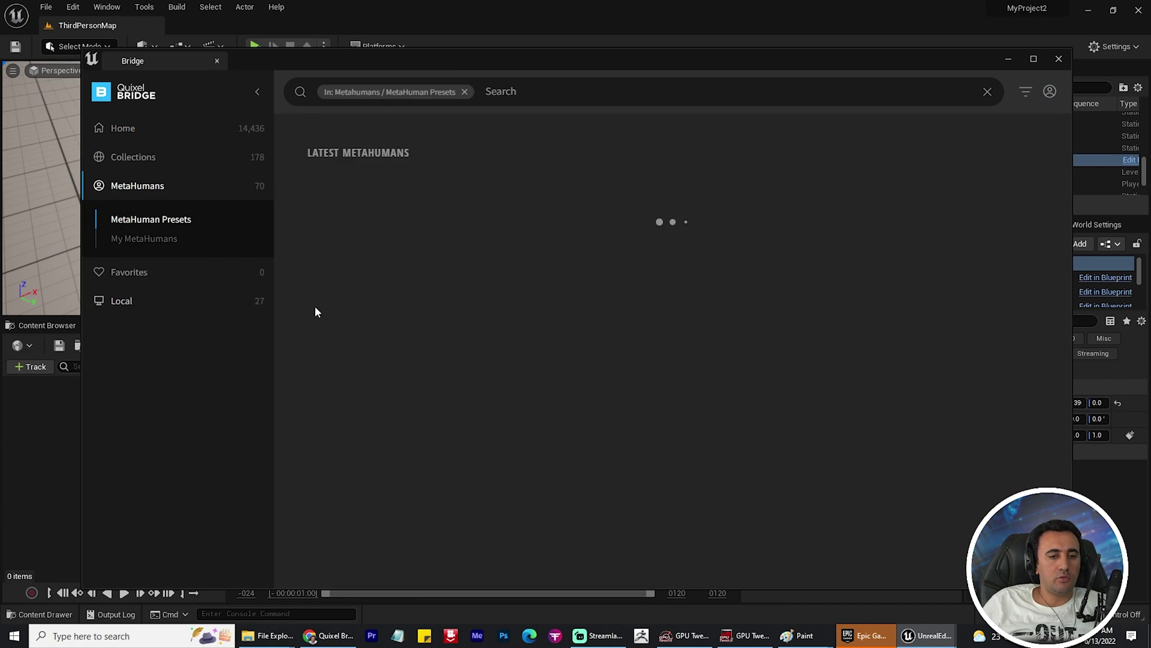
click(119, 245)
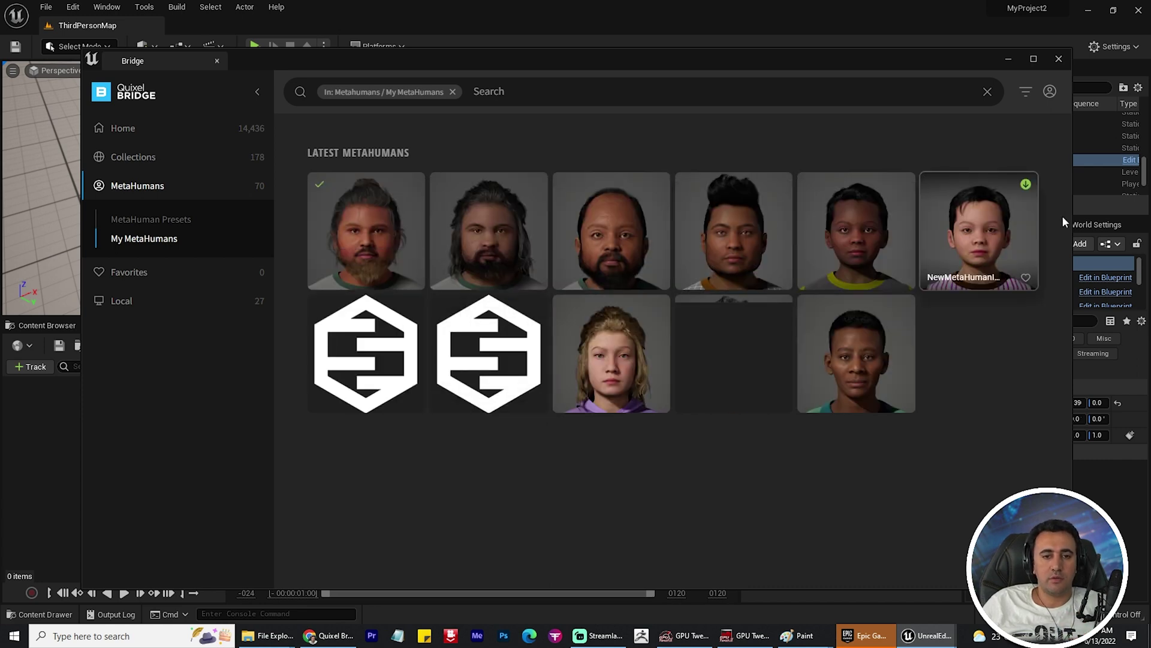
click(328, 184)
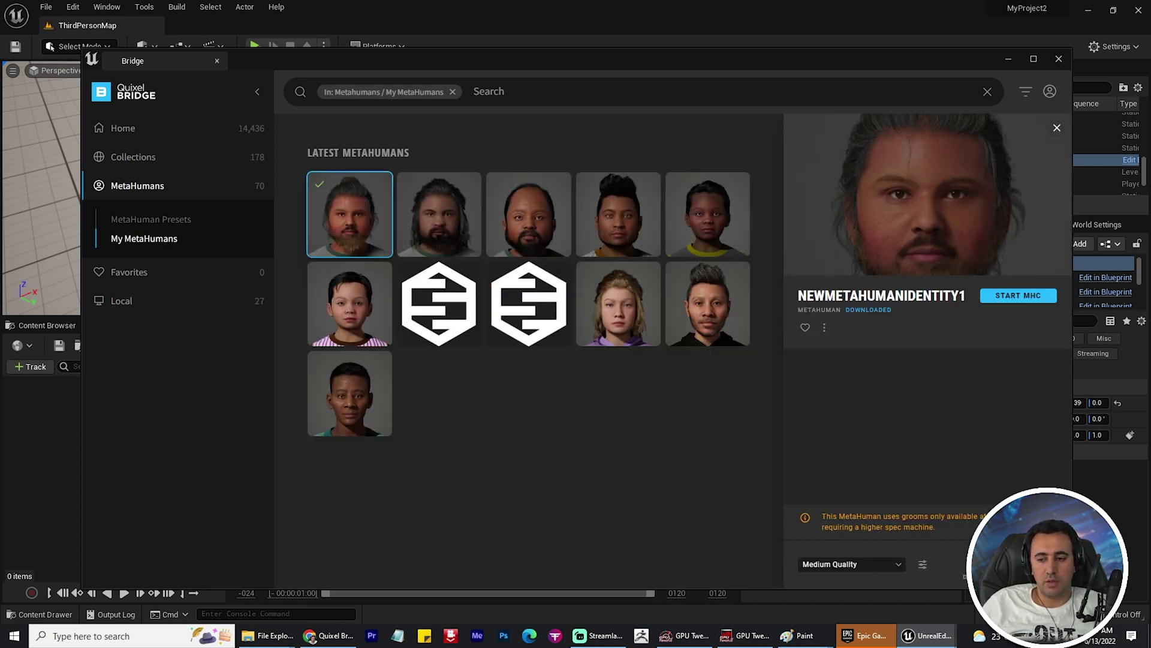
drag(586, 216, 524, 237)
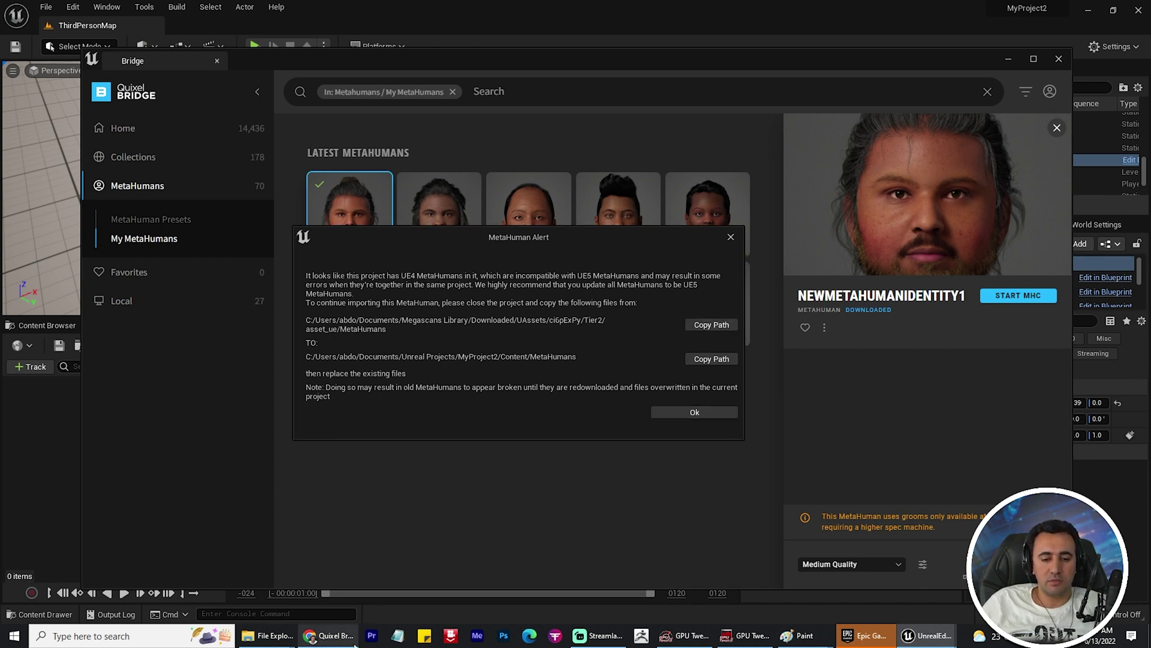
- Start a blank Notepad note and paste the alert's Megascans Library source path ending in Tier2/asset_ue/MetaHumans
click(397, 635)
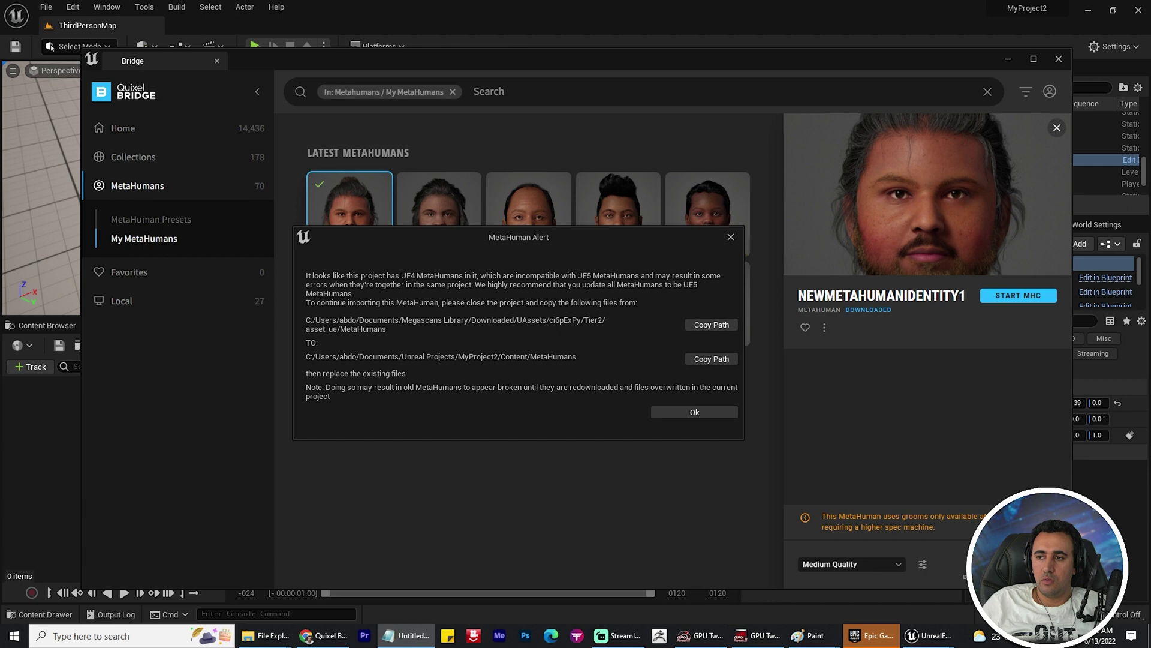
key(super)
text(note)
key(Return)
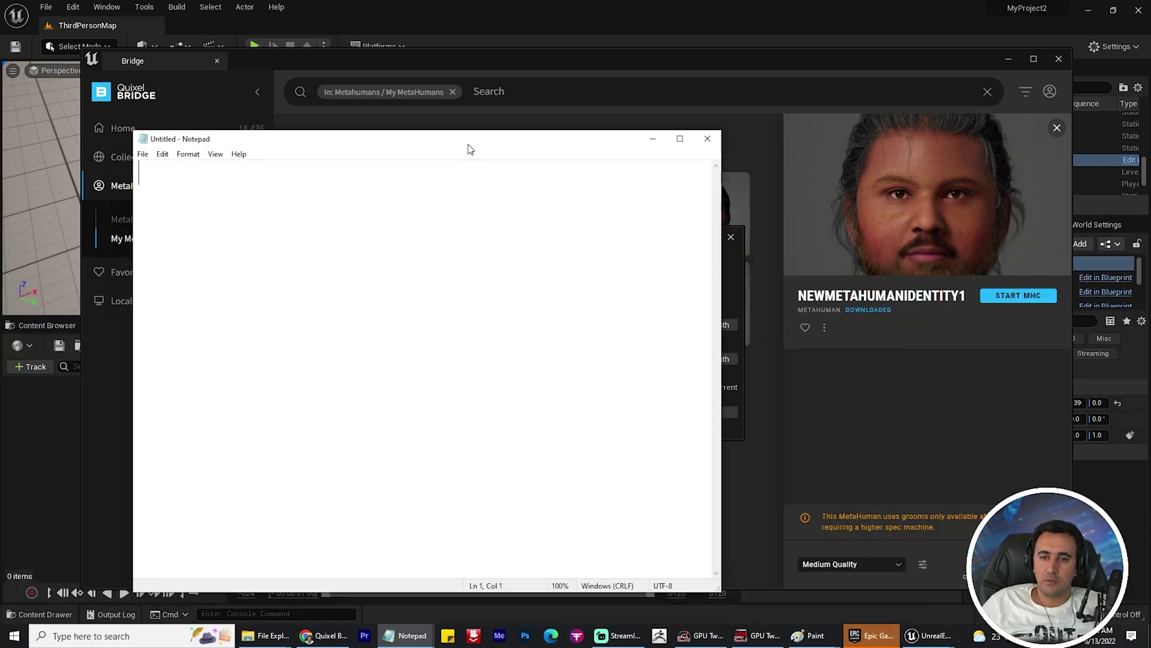
drag(468, 142, 516, 413)
text(C:/Users/abdo/Documents/Megascans Library/Downloaded/UAssets/ci6pExPy/Tier2/asset_ue/MetaHumans)
key(Return)
key(Return)
- Copy the alert's destination path ending in MyProject2/Content/MetaHumans and paste it below the source path in Notepad
click(656, 356)
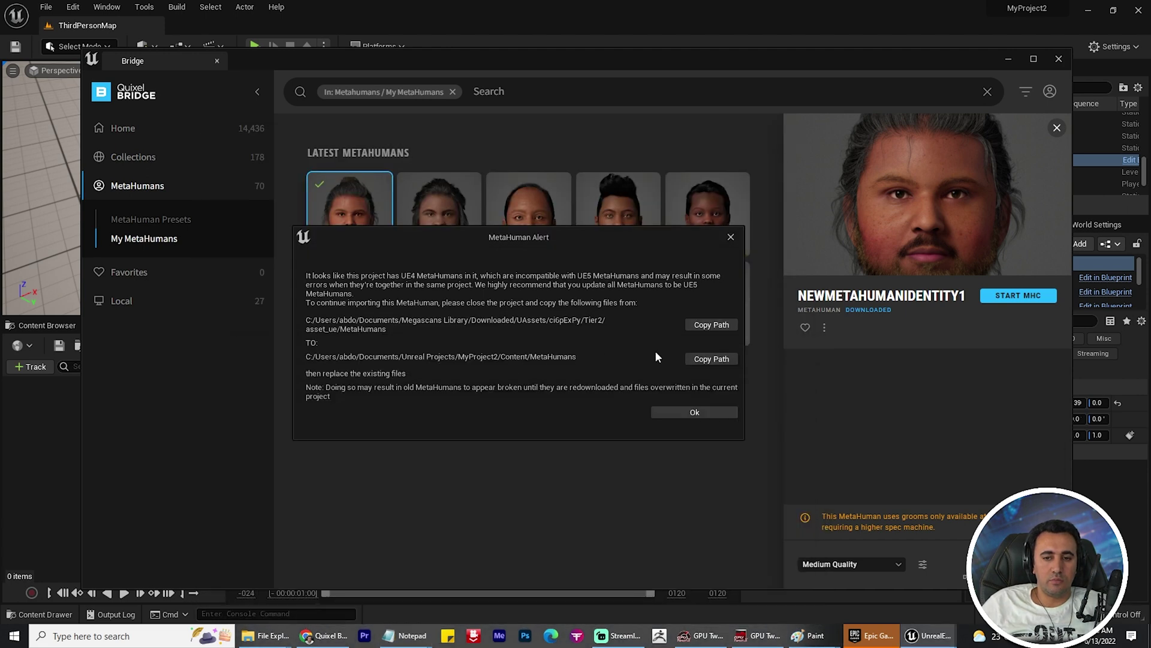
click(709, 360)
key(alt+Tab)
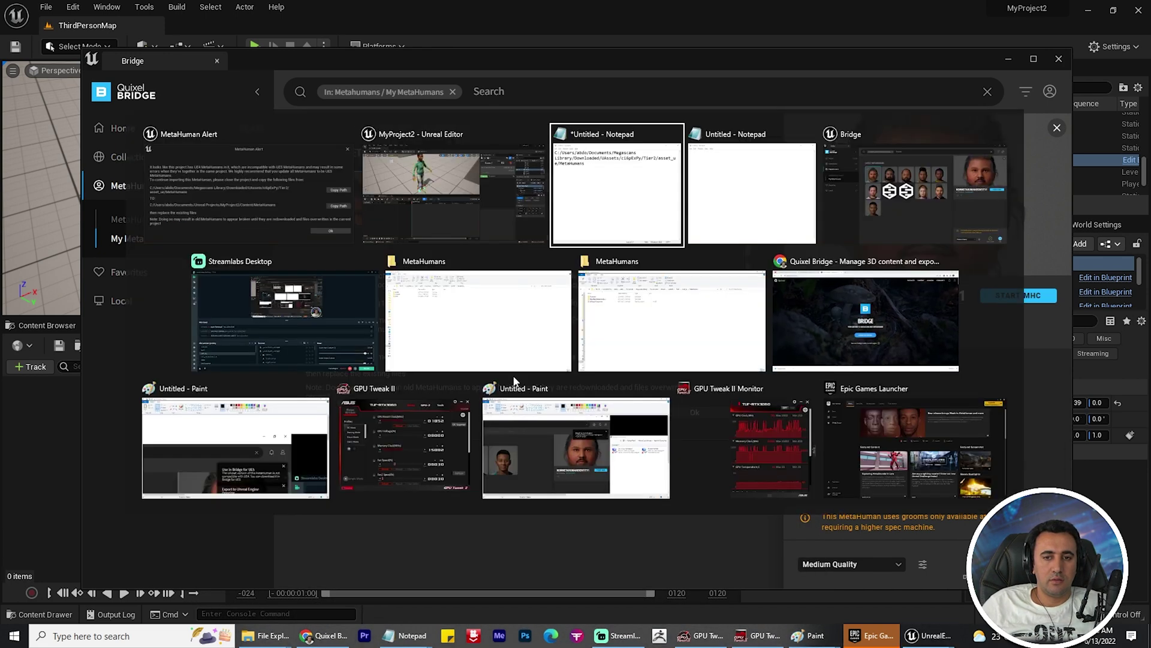
drag(452, 412, 480, 172)
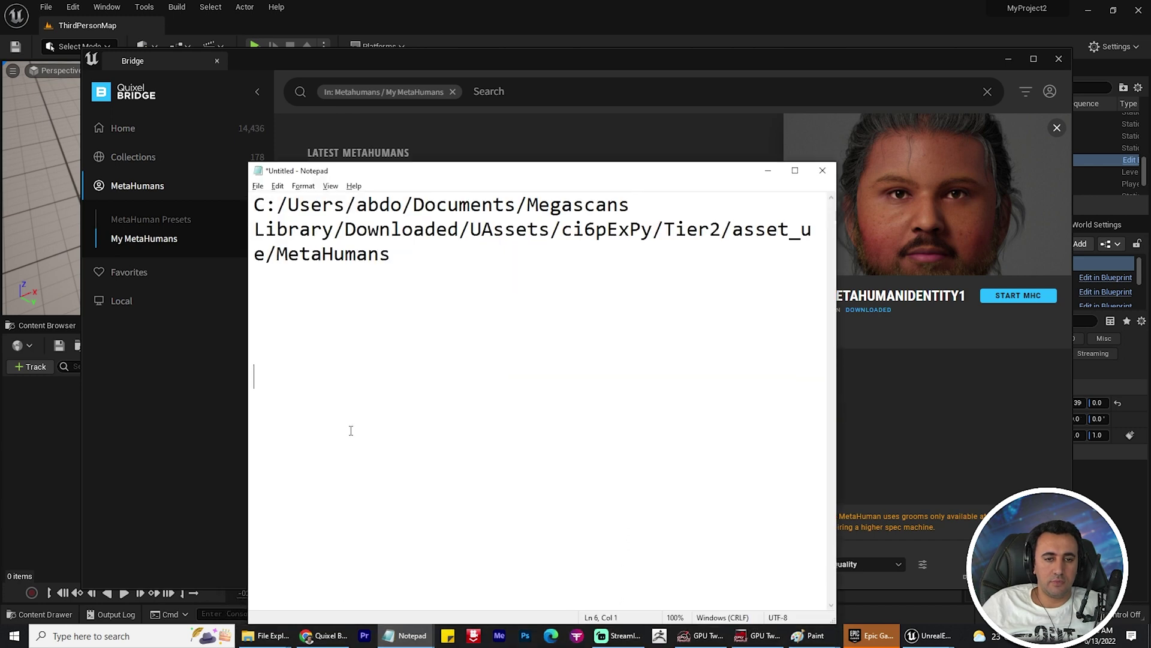
text(C:/Users/abdo/Documents/Unreal Projects/MyProject2/Content/MetaHumans)
- Return to Bridge, dismiss the MetaHuman alert and close the Bridge window
key(alt+Tab)
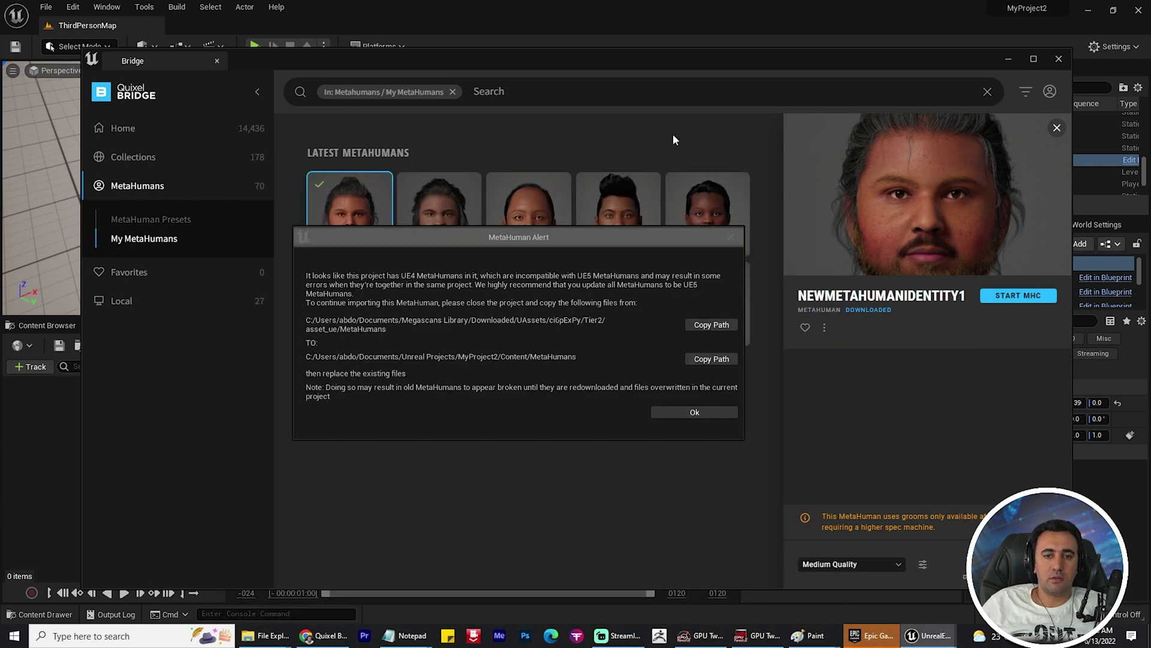
click(731, 236)
click(1059, 59)
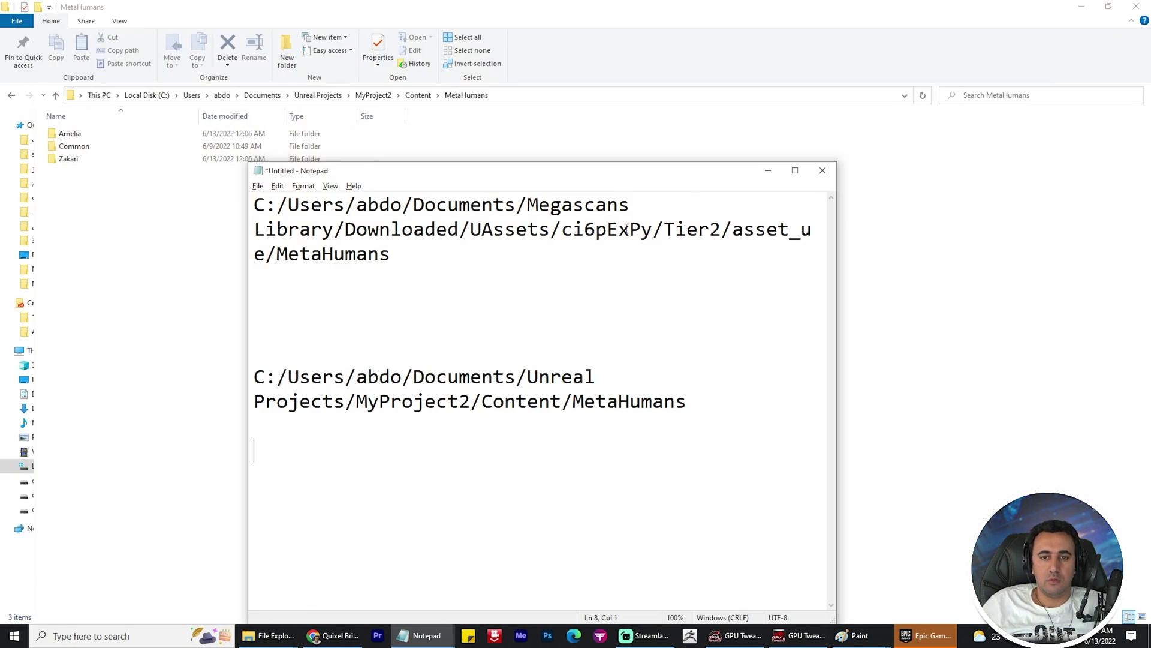
- Copy the source path from Notepad and open that Megascans asset_ue/MetaHumans folder in File Explorer
triple_click(626, 229)
key(ctrl+c)
click(524, 96)
key(ctrl+v)
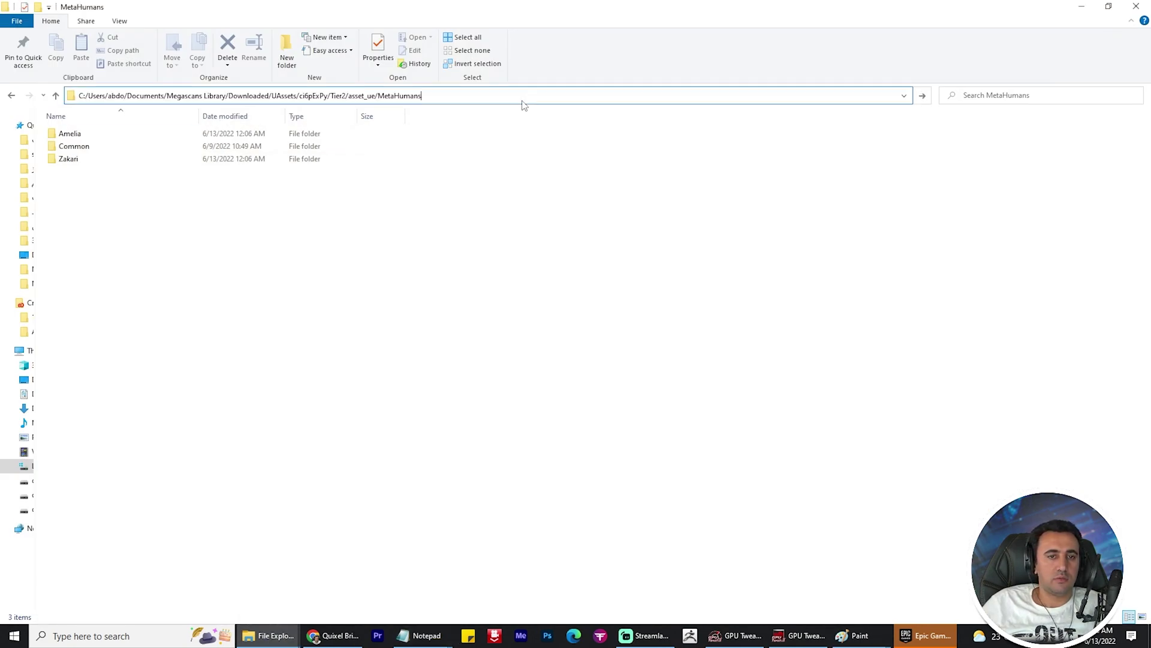
key(Return)
- Copy all three items in the Megascans source folder
drag(492, 307, 316, 121)
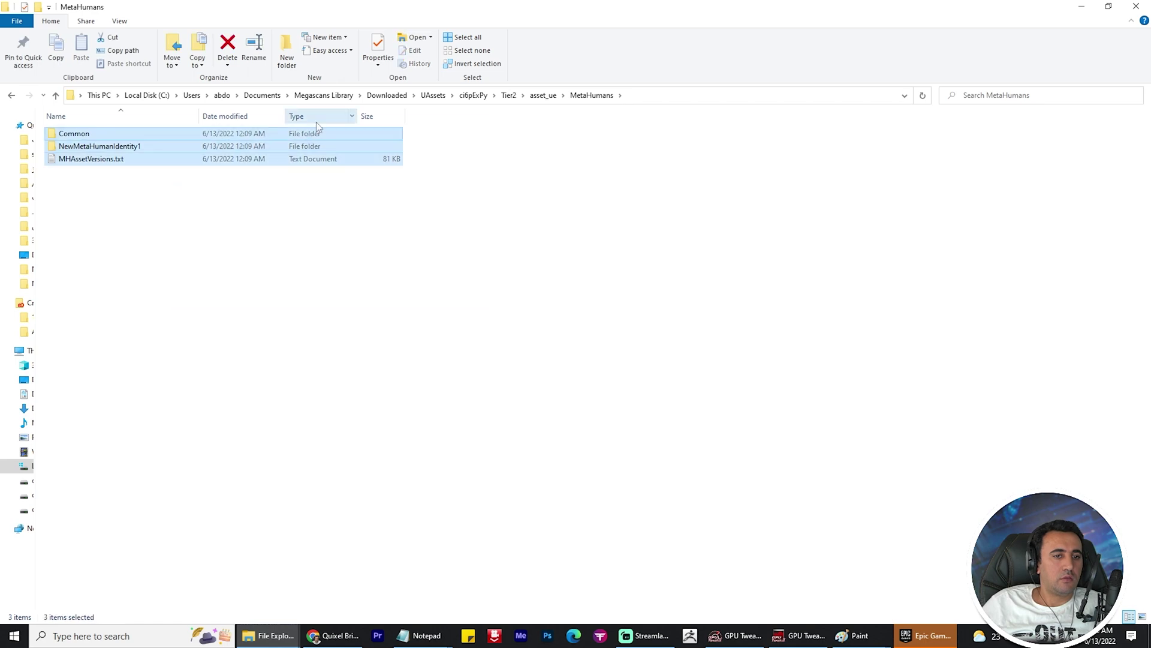
right_click(143, 150)
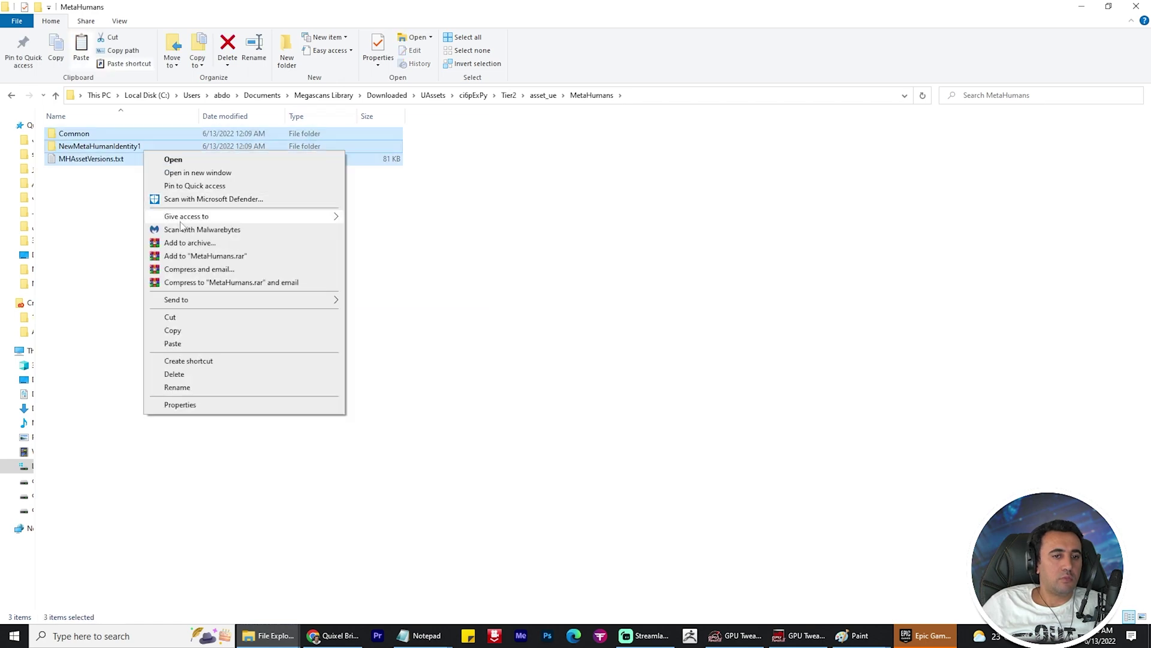
click(192, 329)
- Restore the source folder window to a smaller size and select the MyProject2/Content/MetaHumans path in Notepad for copying
key(alt+Tab)
click(732, 432)
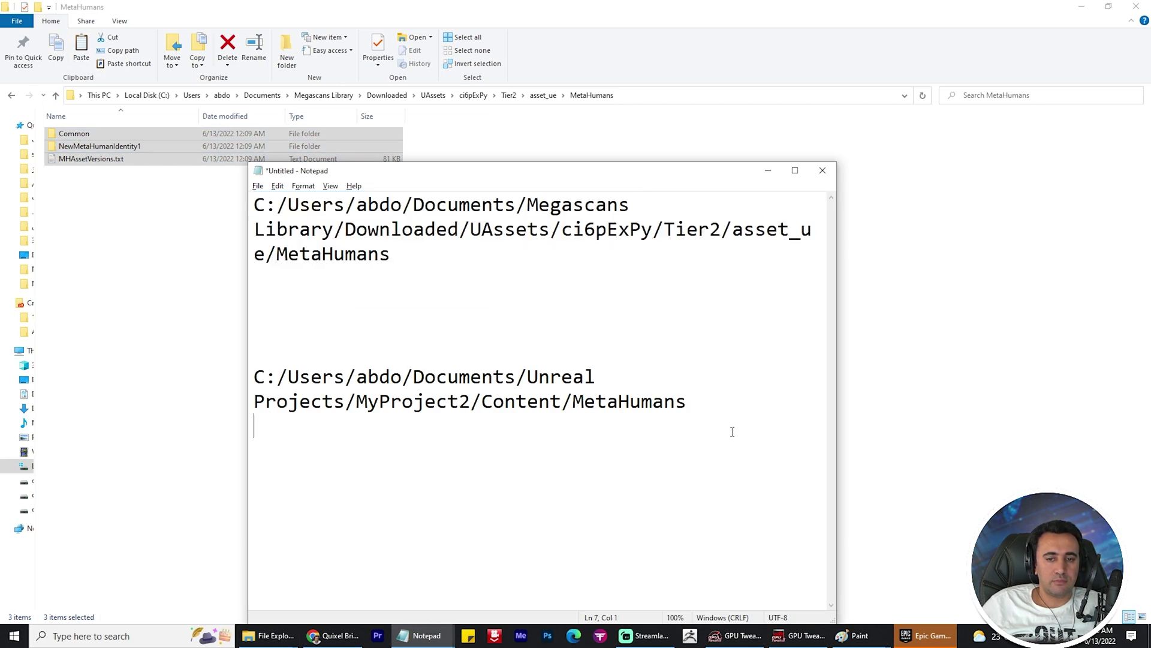
click(563, 5)
drag(552, 12, 732, 82)
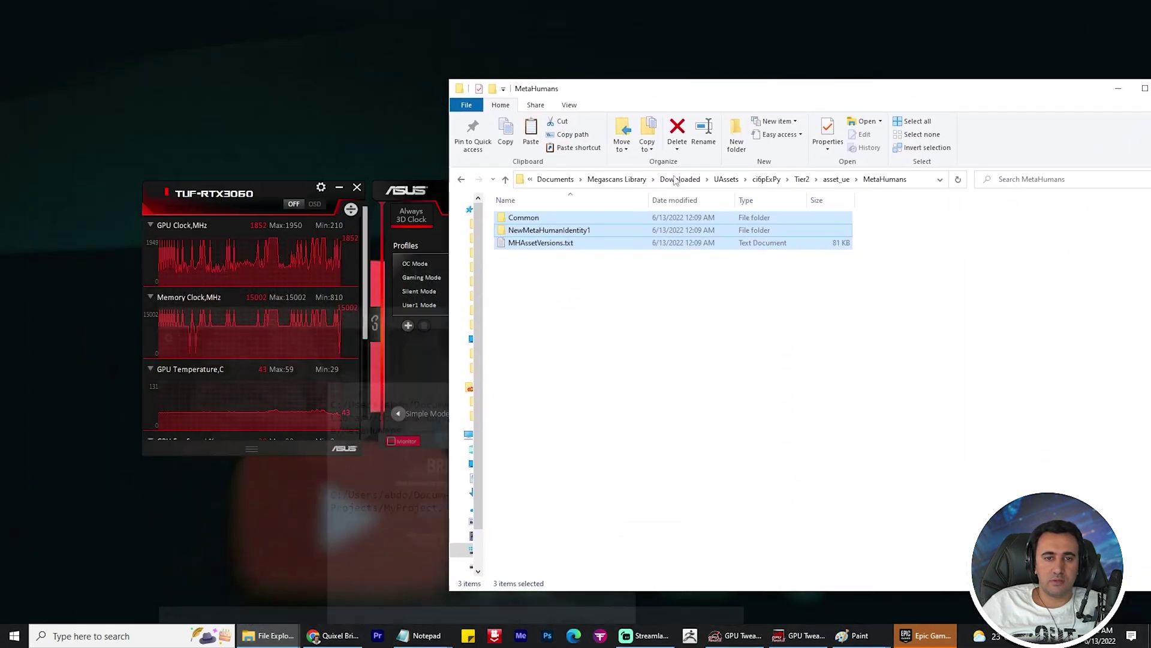
key(alt+Tab)
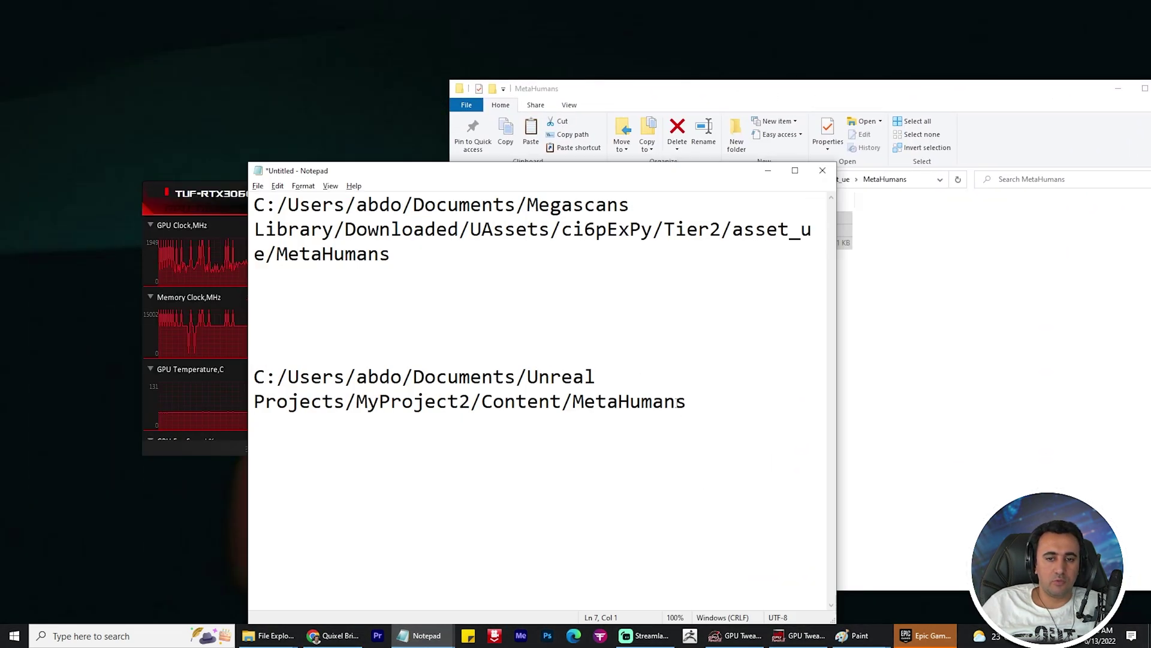
drag(681, 403, 182, 373)
- Open the MyProject2/Content/MetaHumans folder in a second File Explorer window and arrange it beside the source folder
key(super+e)
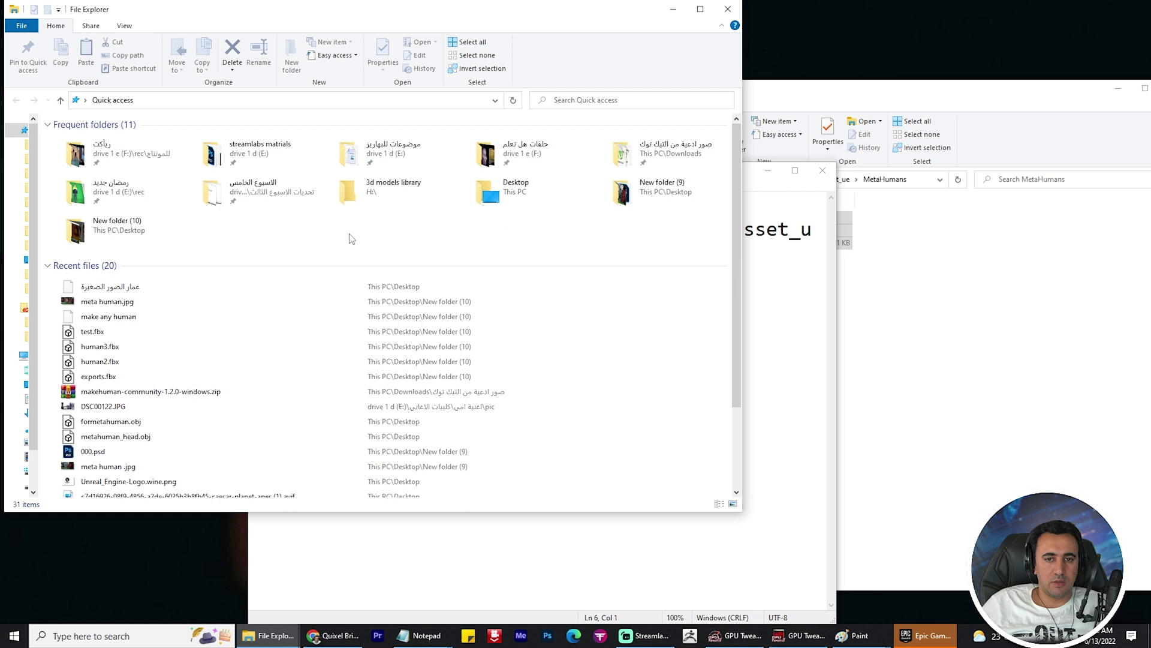
click(360, 101)
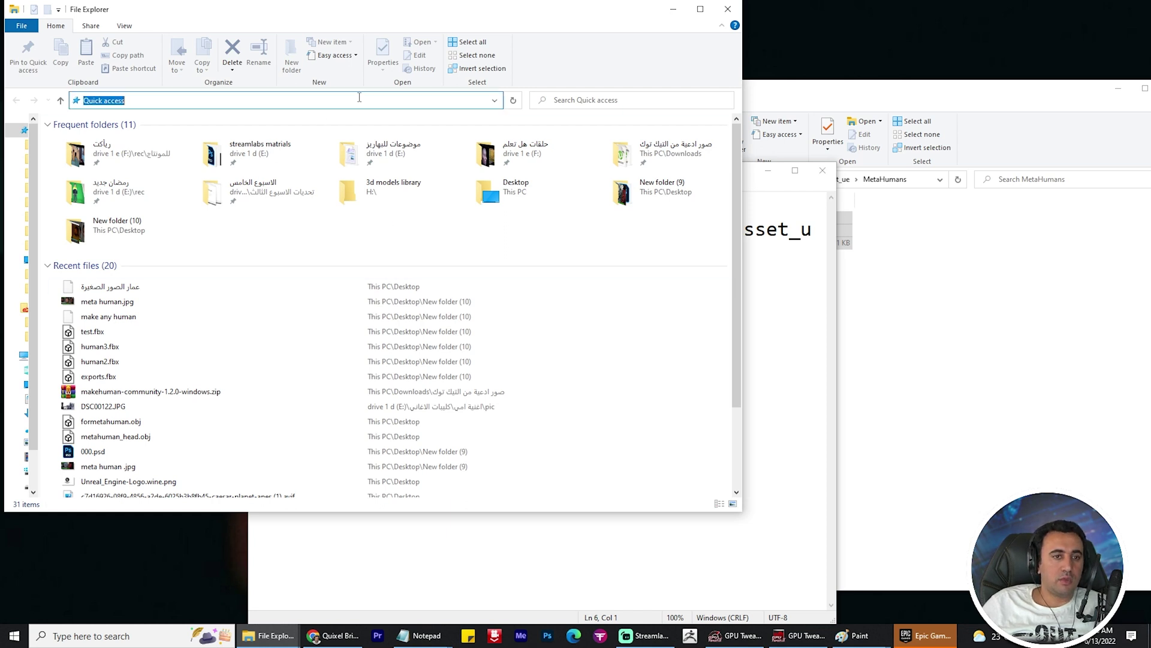
key(ctrl+v)
key(Return)
drag(535, 10, 519, 173)
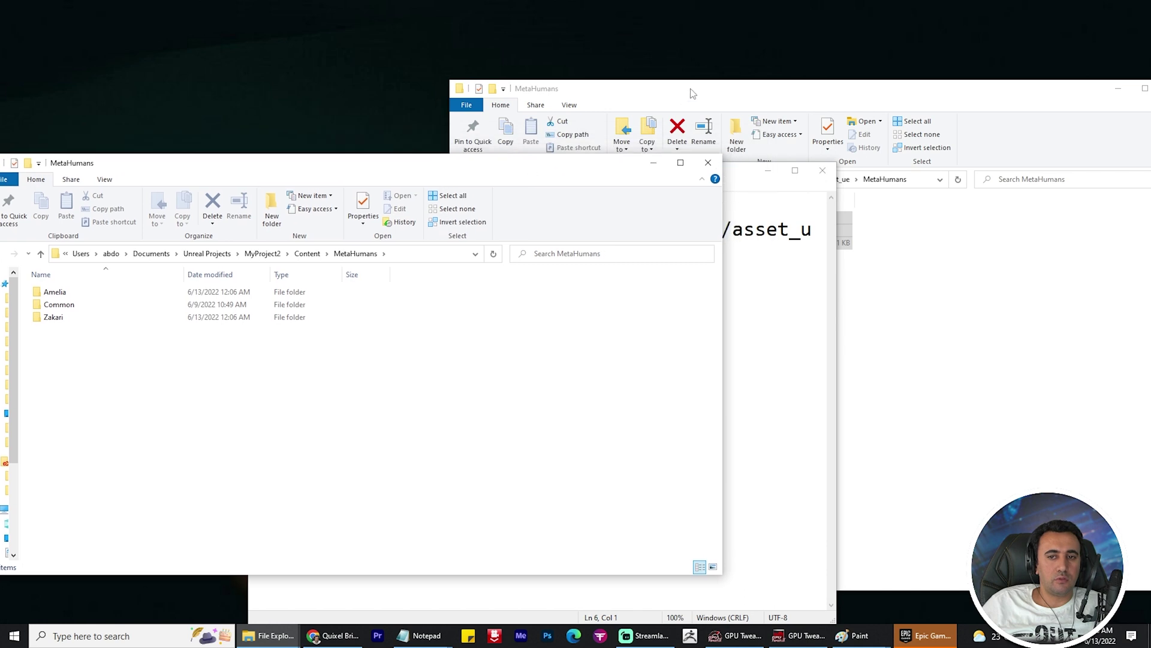
drag(692, 93, 738, 51)
- Copy Common, NewMetaHumanIdentity1 and MHAssetVersions.txt into the project's MetaHumans folder, replacing the files with the same names
click(733, 240)
drag(761, 266, 507, 174)
right_click(570, 195)
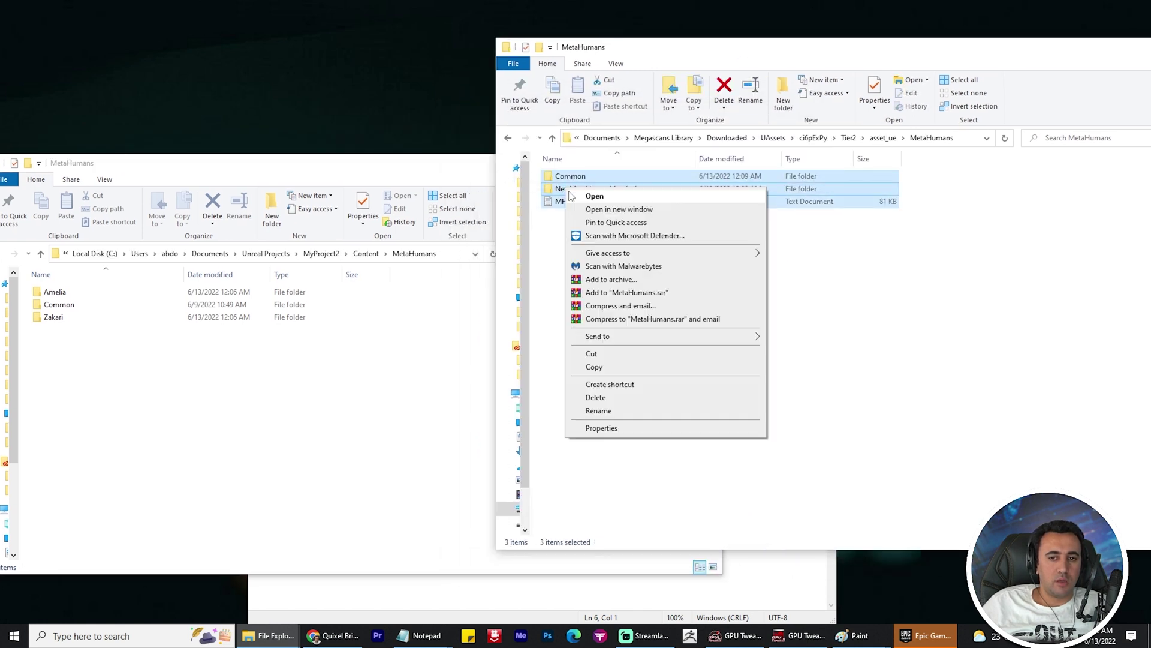
click(593, 367)
click(303, 385)
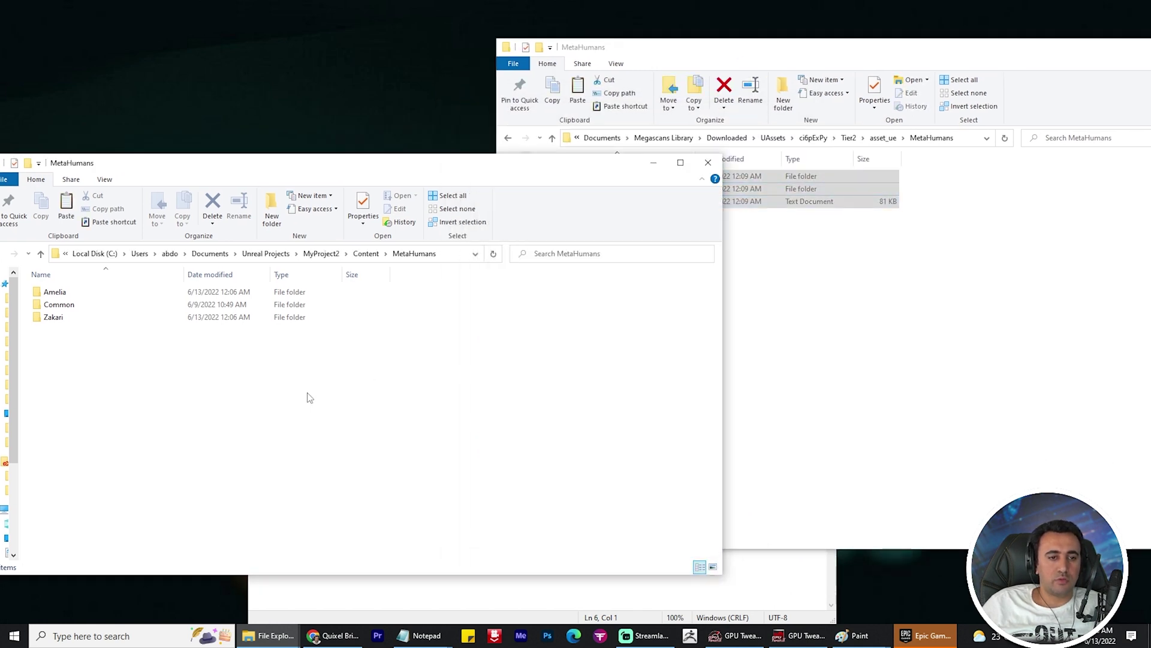
key(ctrl+v)
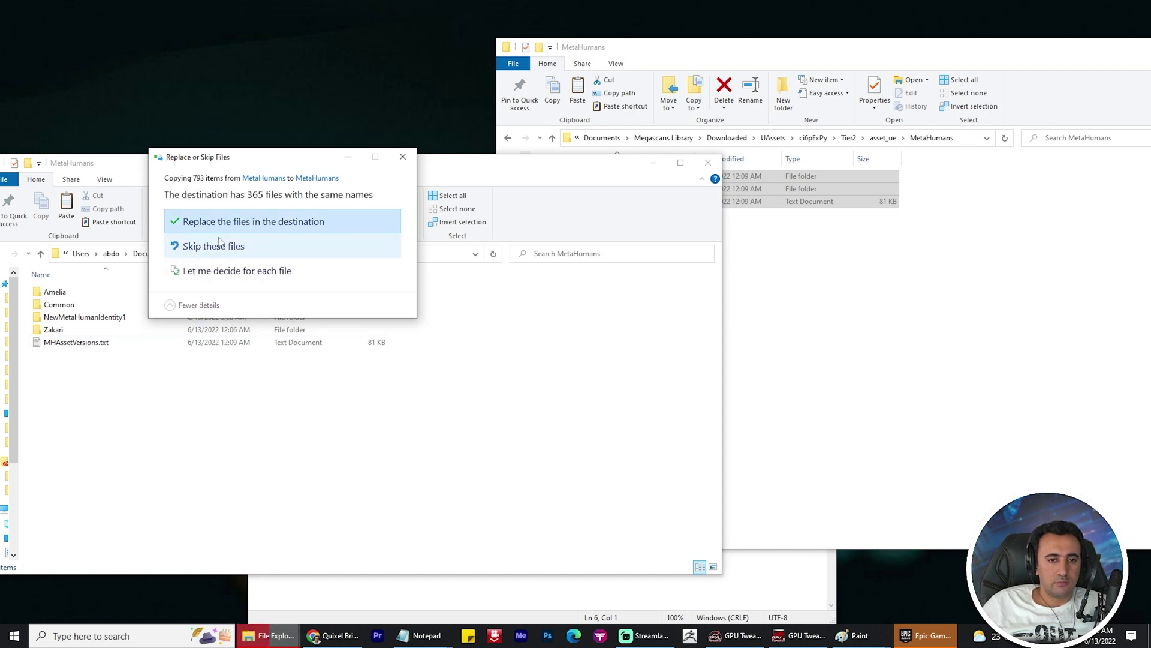
click(232, 223)
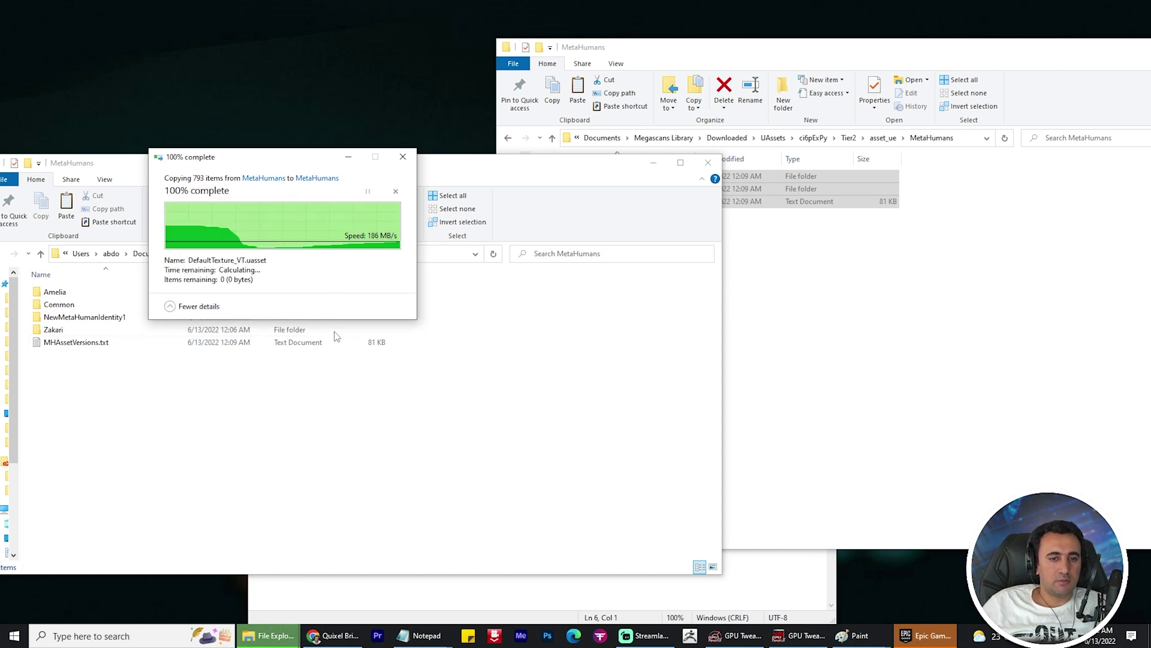
- Close the source and destination folder windows and the Notepad note holding the two paths
click(708, 162)
drag(1012, 48, 664, 47)
click(879, 45)
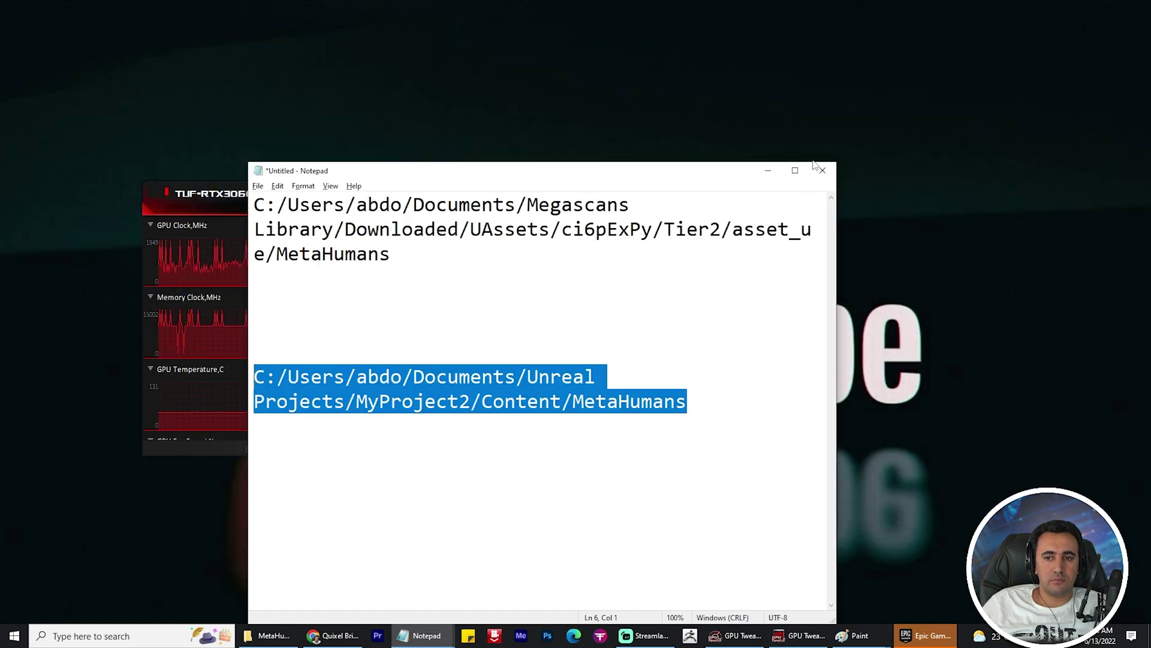
click(816, 175)
click(590, 319)
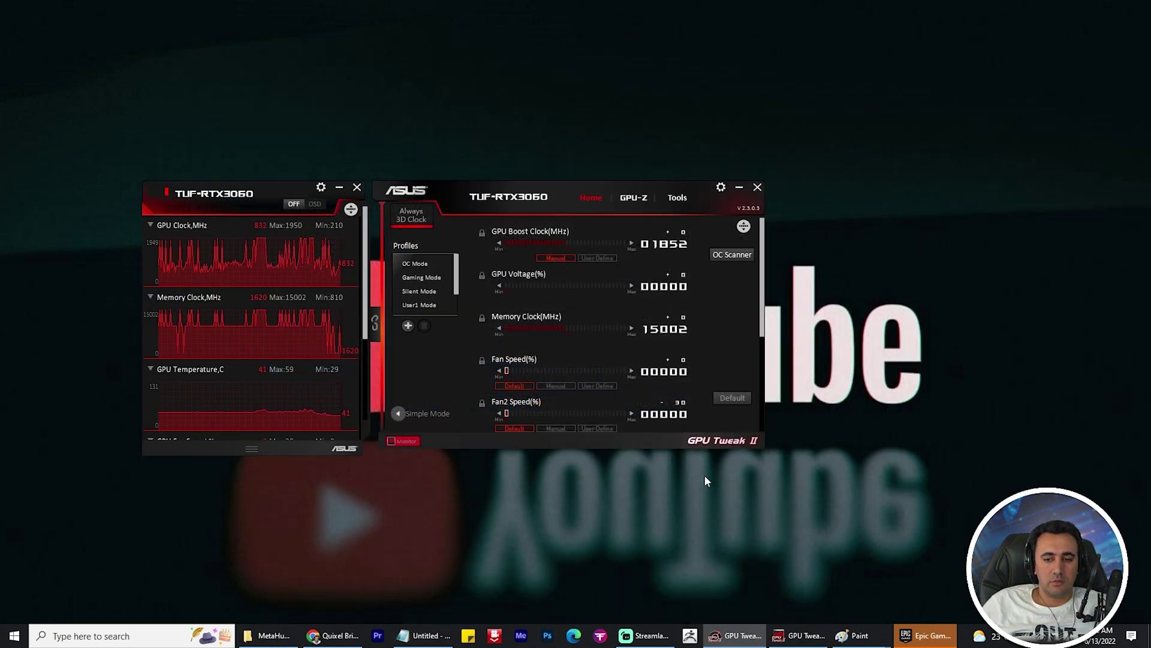
- Switch to the Epic Games Launcher and open MyProject2 from the Unreal Engine library
click(901, 641)
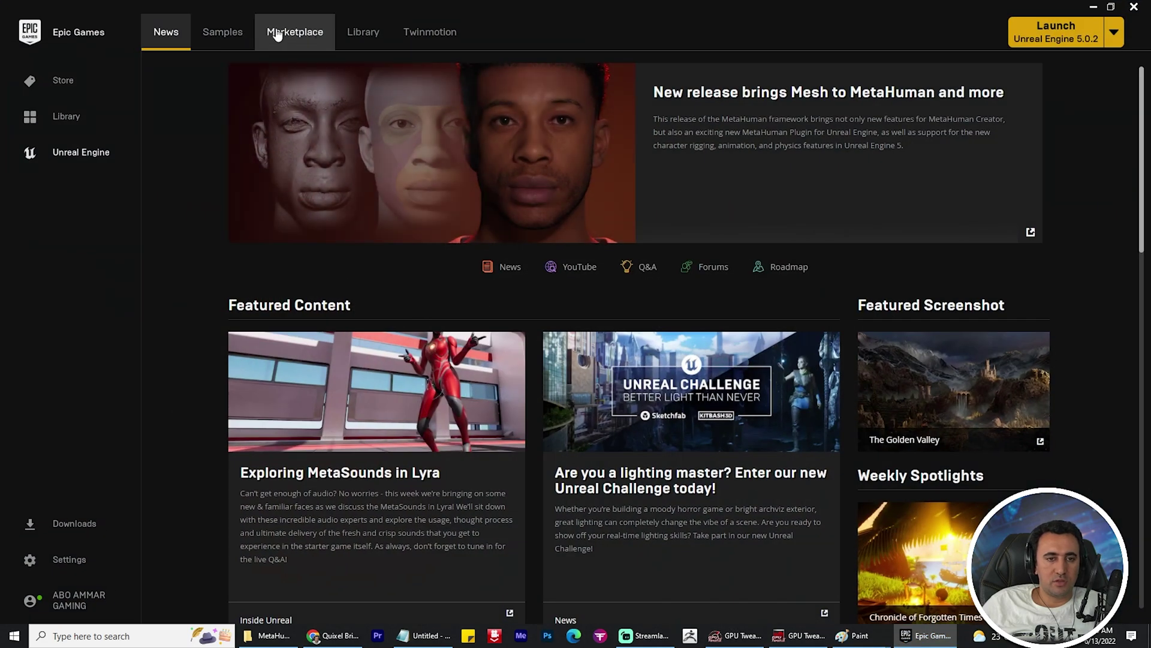
click(387, 47)
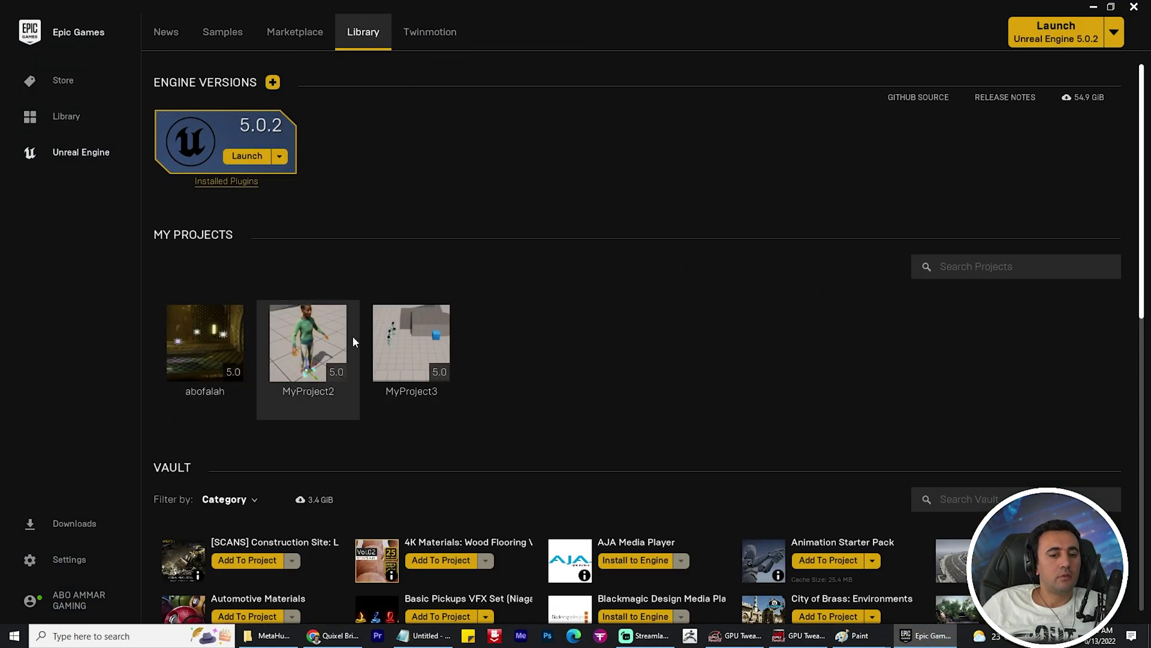
double_click(322, 329)
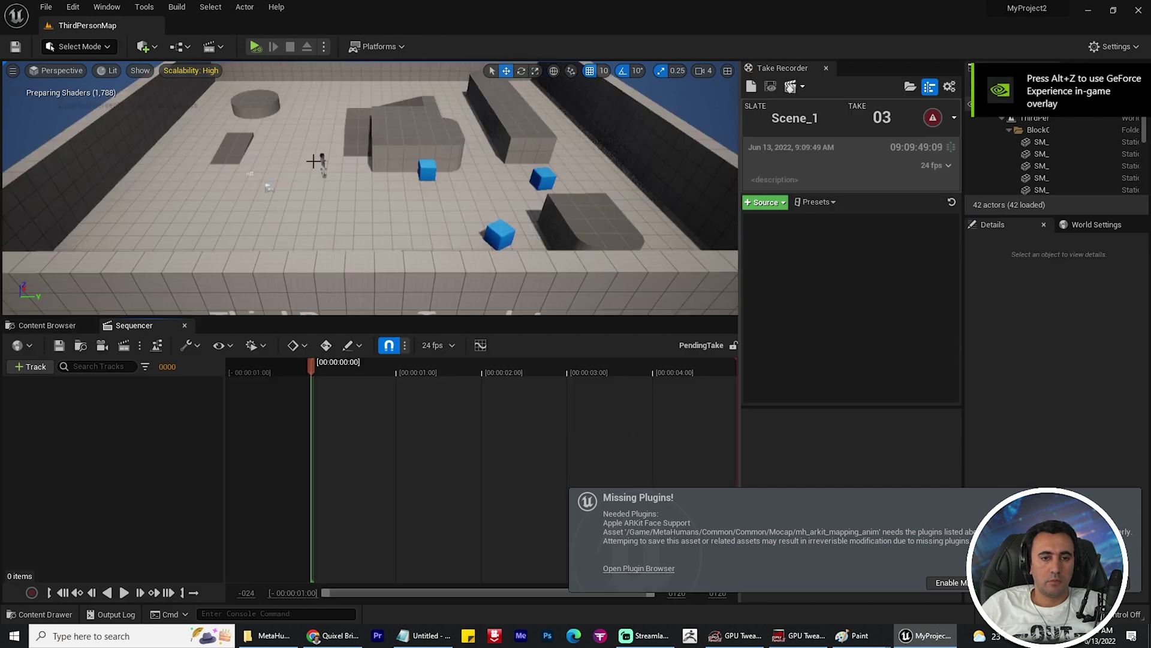
- Select the BP_Zakari character, focus the viewport on it and bring up the Content Browser
click(323, 166)
key(f)
alt+drag(593, 249, 497, 267)
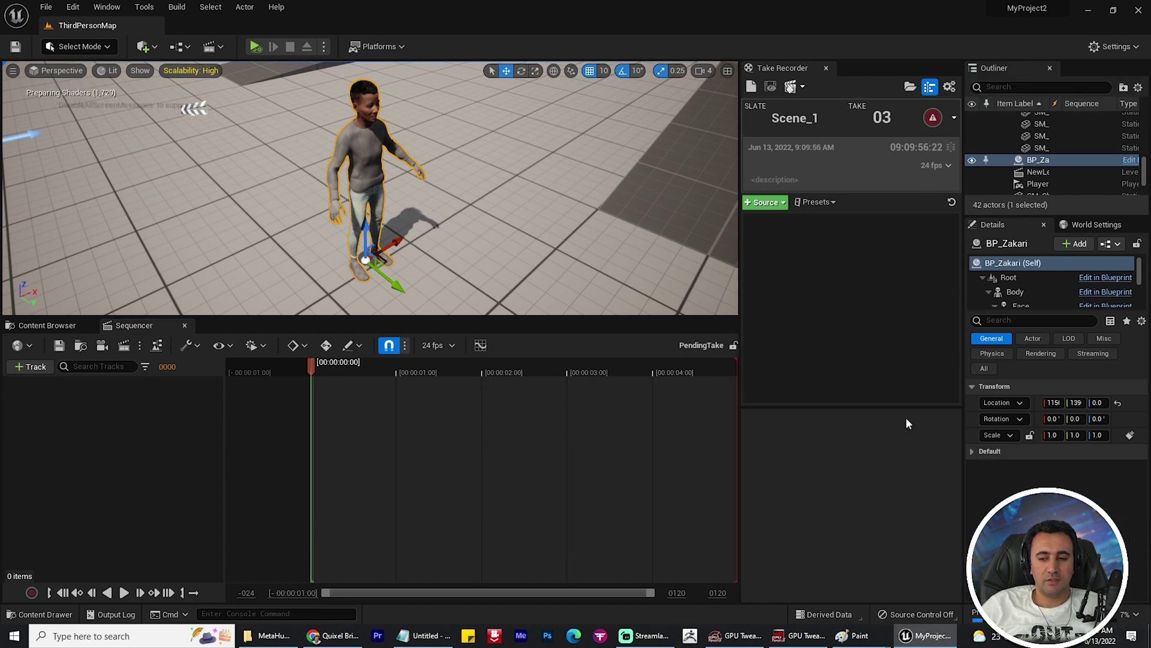
click(47, 325)
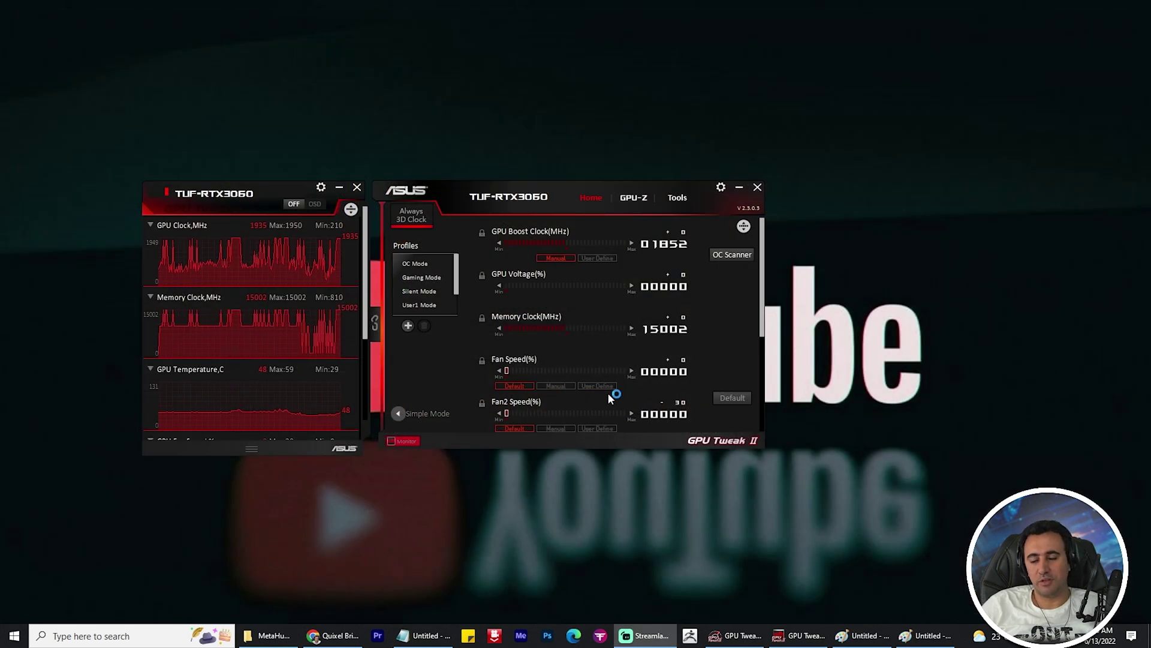
- Minimise the GPU Tweak II window on the desktop
click(741, 190)
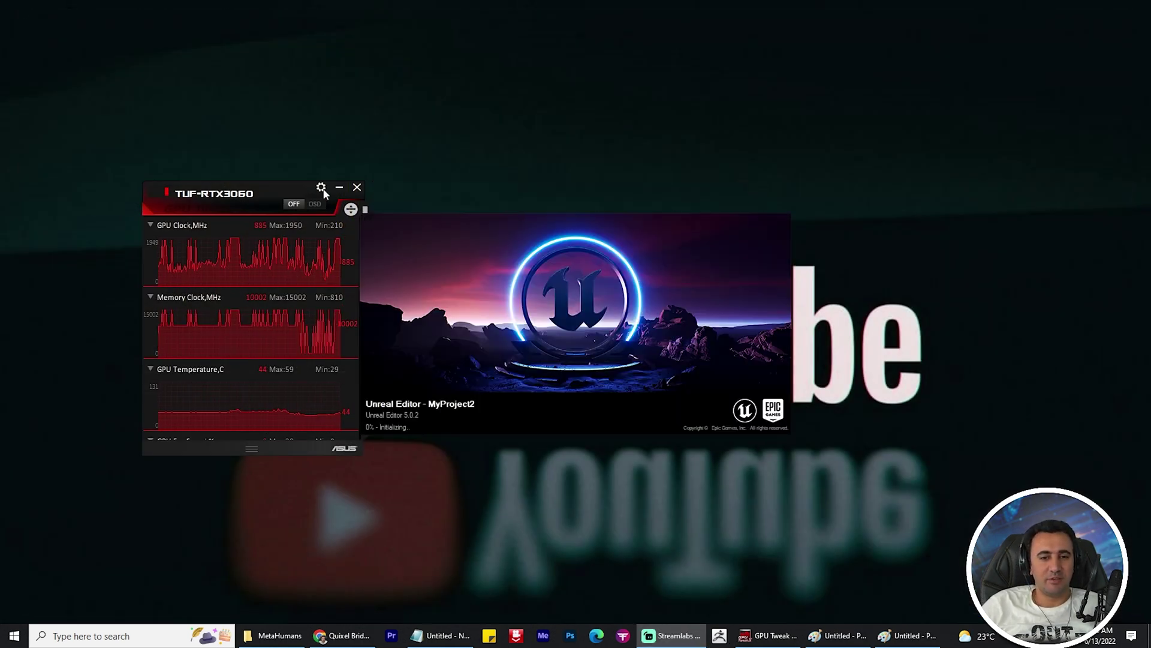
- Minimise the GPU Tweak II window and open the MetaHumans/NewMetaHumanIdentity1 folder in MyProject2's content
click(340, 189)
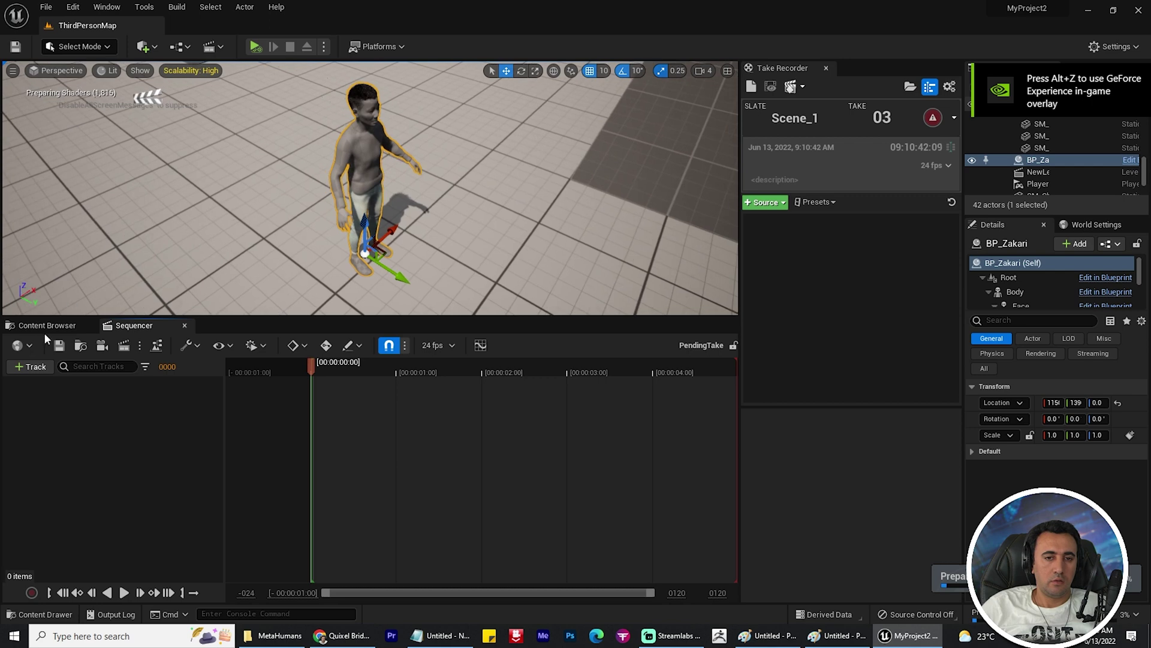
click(34, 326)
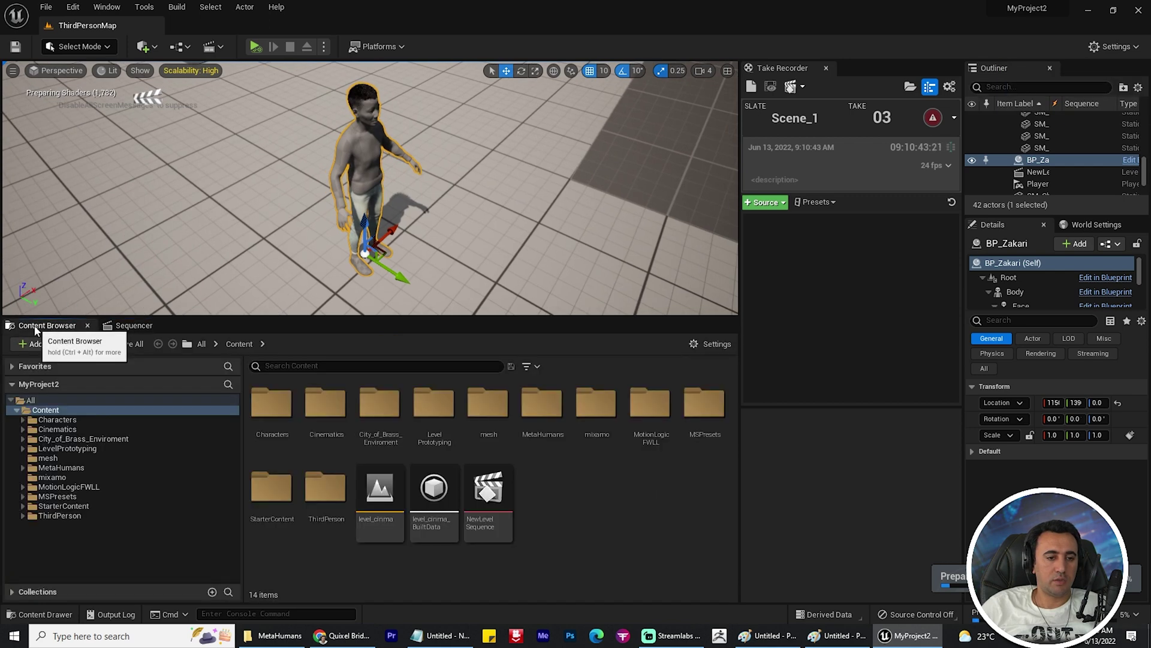
click(23, 467)
click(62, 478)
click(66, 487)
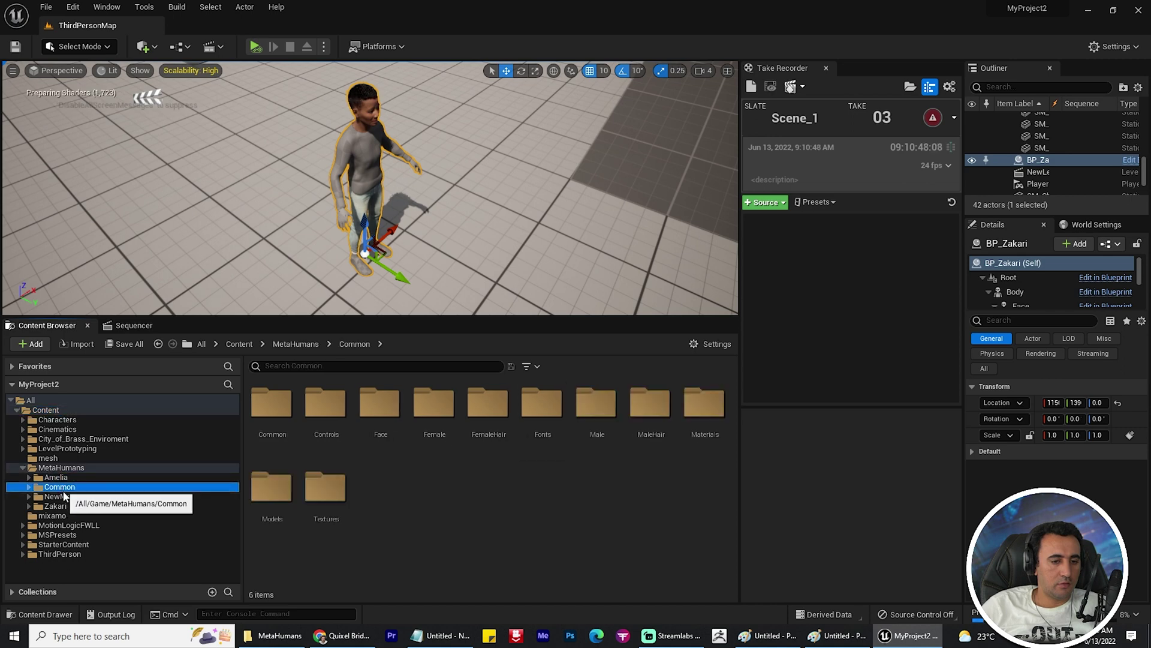
click(66, 497)
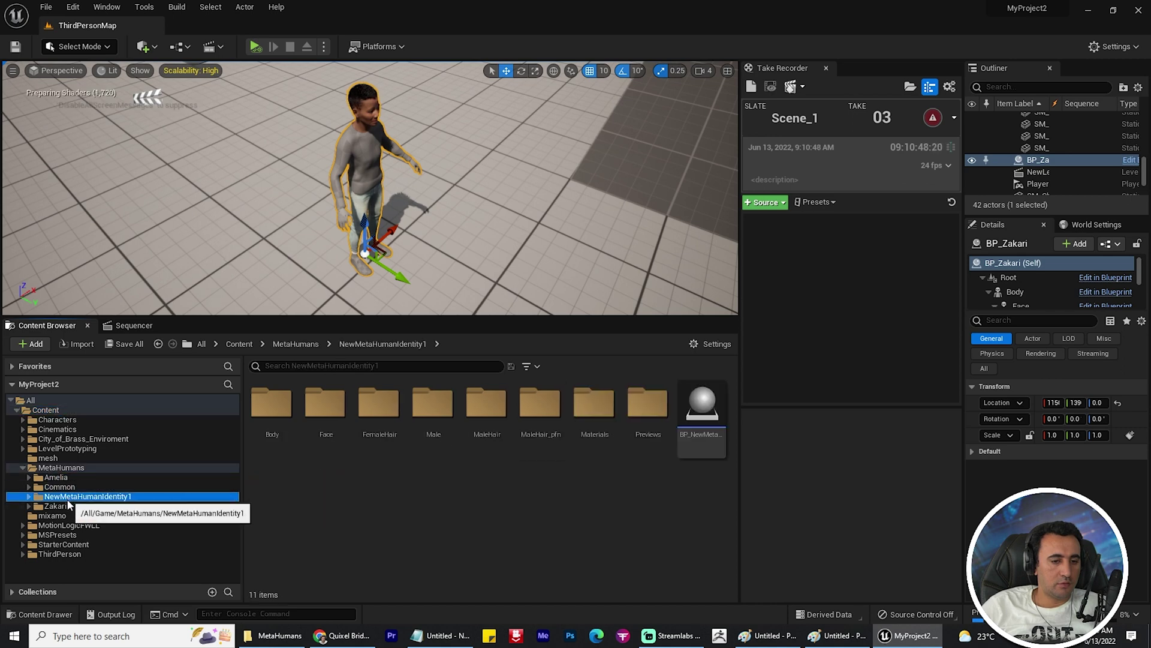
- Place BP_NewMetaHumanIdentity1 on the floor beside BP_Zakari, and enlarge the level viewport with the new character in focus
click(702, 408)
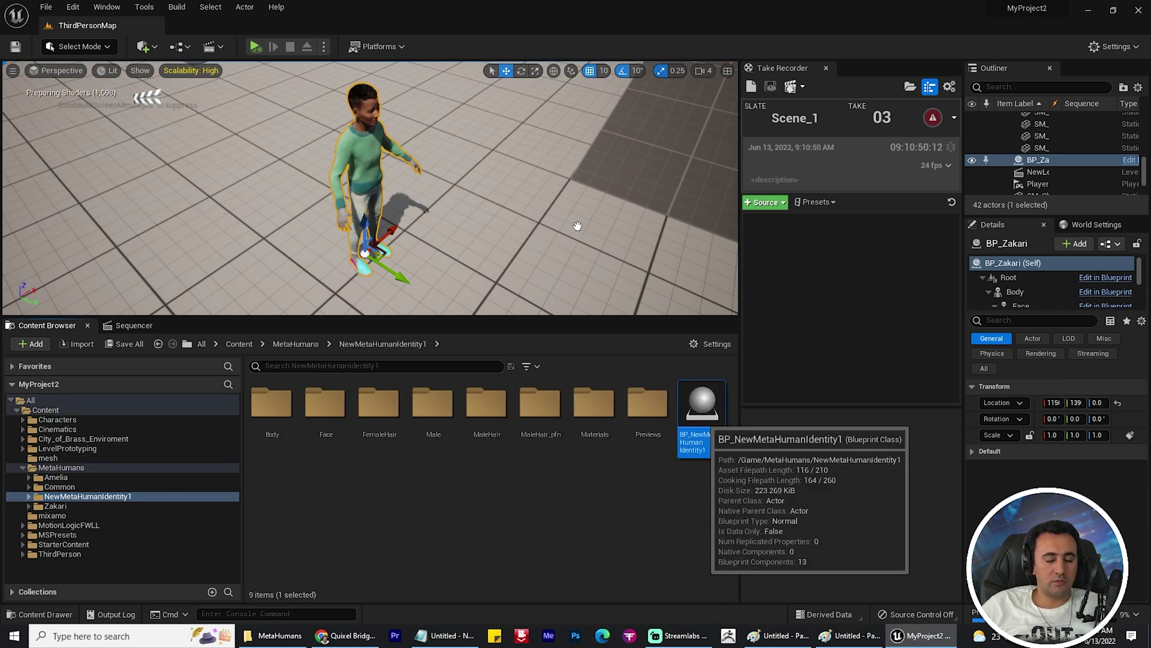
drag(590, 253, 553, 251)
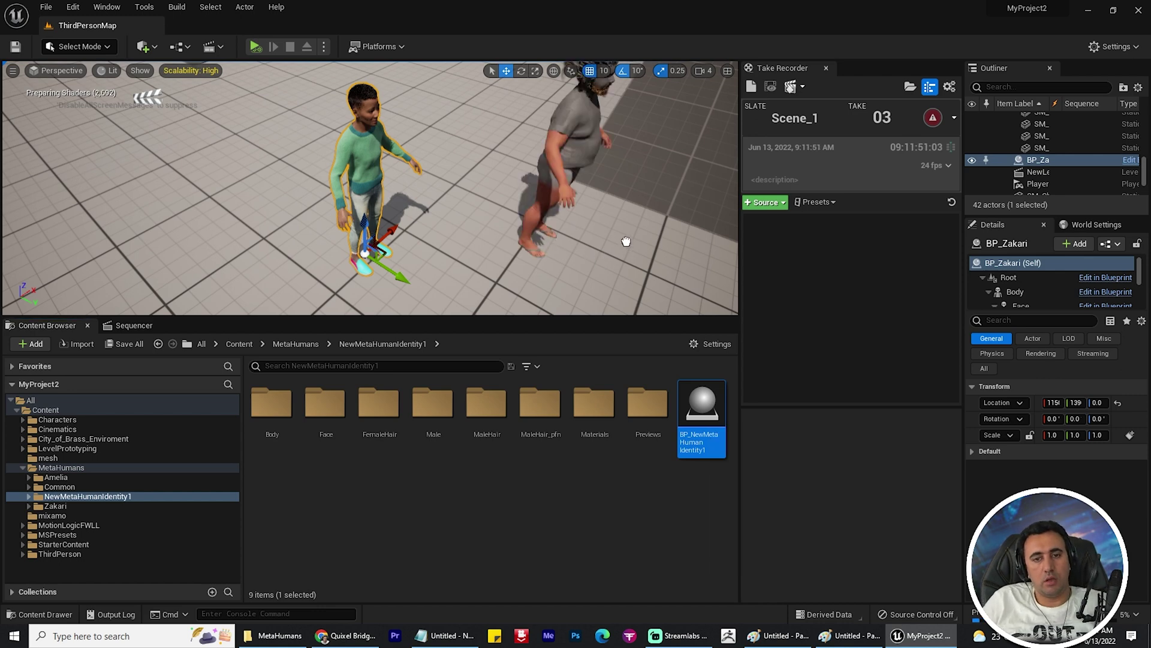
drag(626, 241, 624, 240)
right_drag(650, 213, 562, 244)
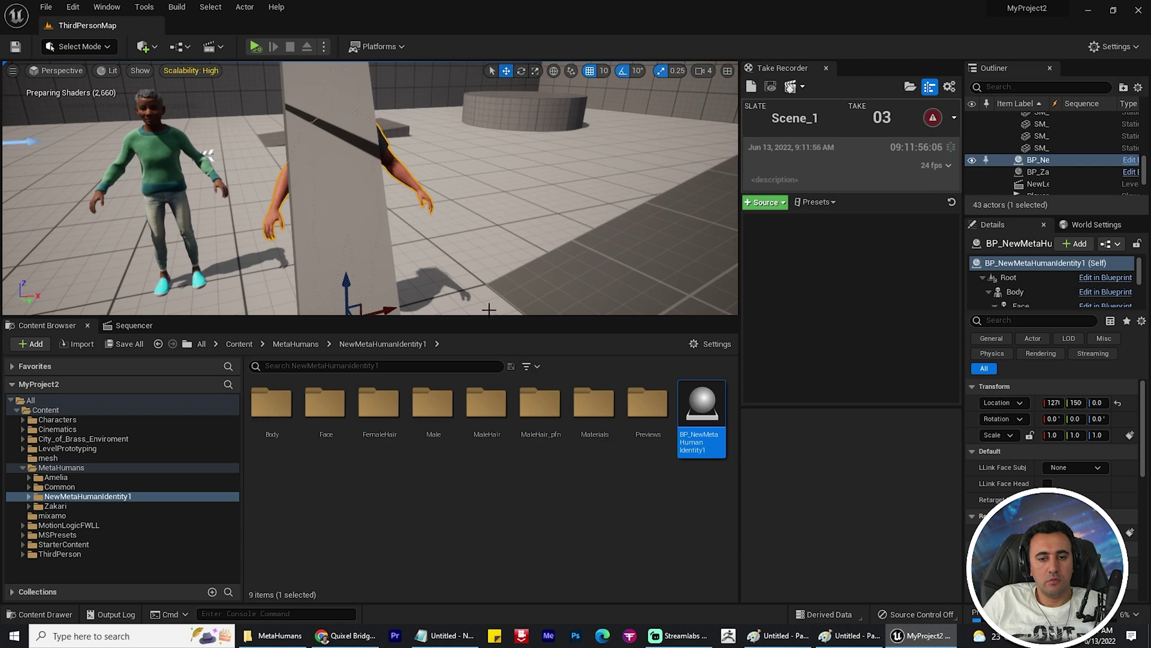
key(f)
drag(488, 317, 489, 398)
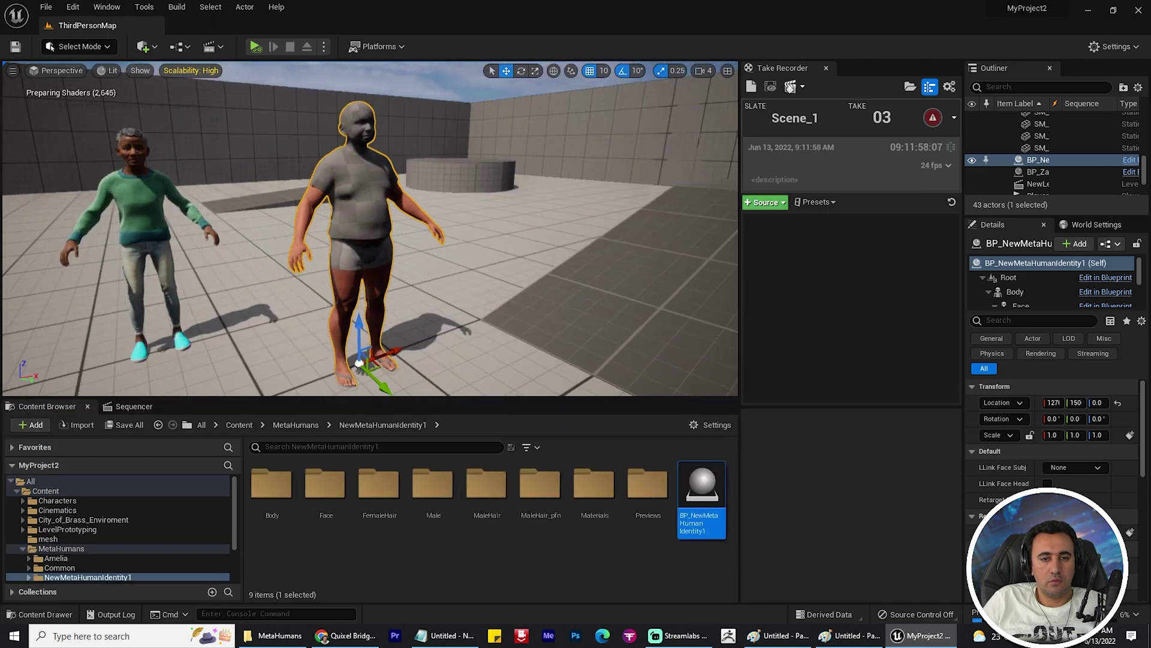
- Examine the placed MetaHuman's body, clothing and head from the side and front
alt+drag(442, 270, 531, 273)
scroll(442, 270, up, 5)
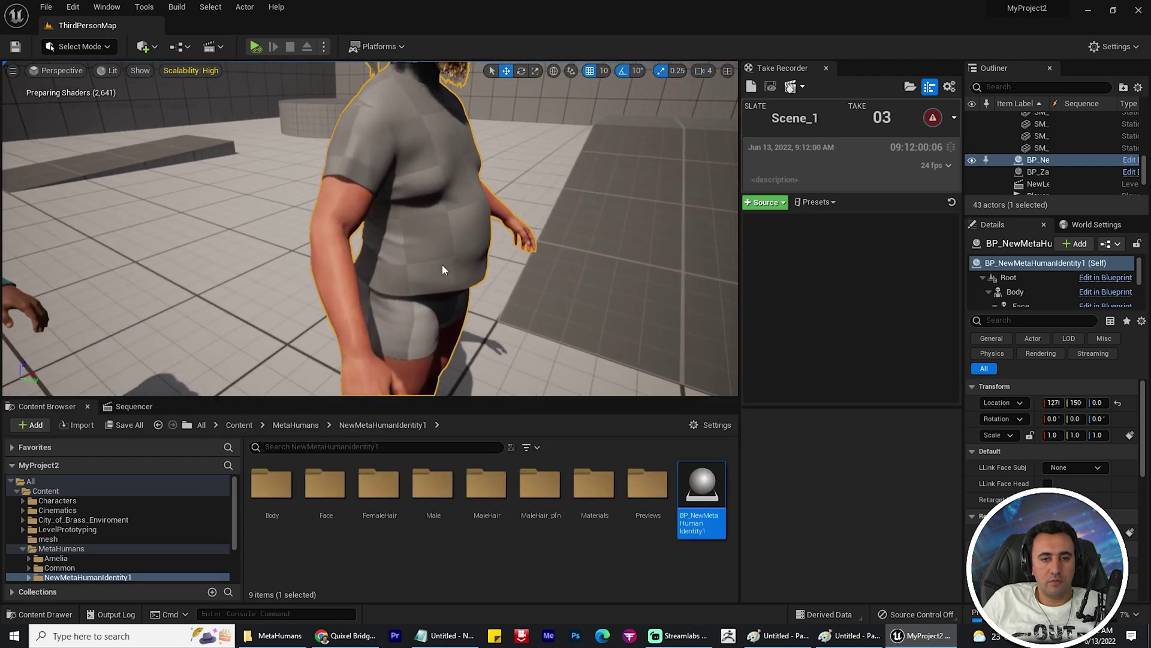
right_drag(442, 270, 408, 257)
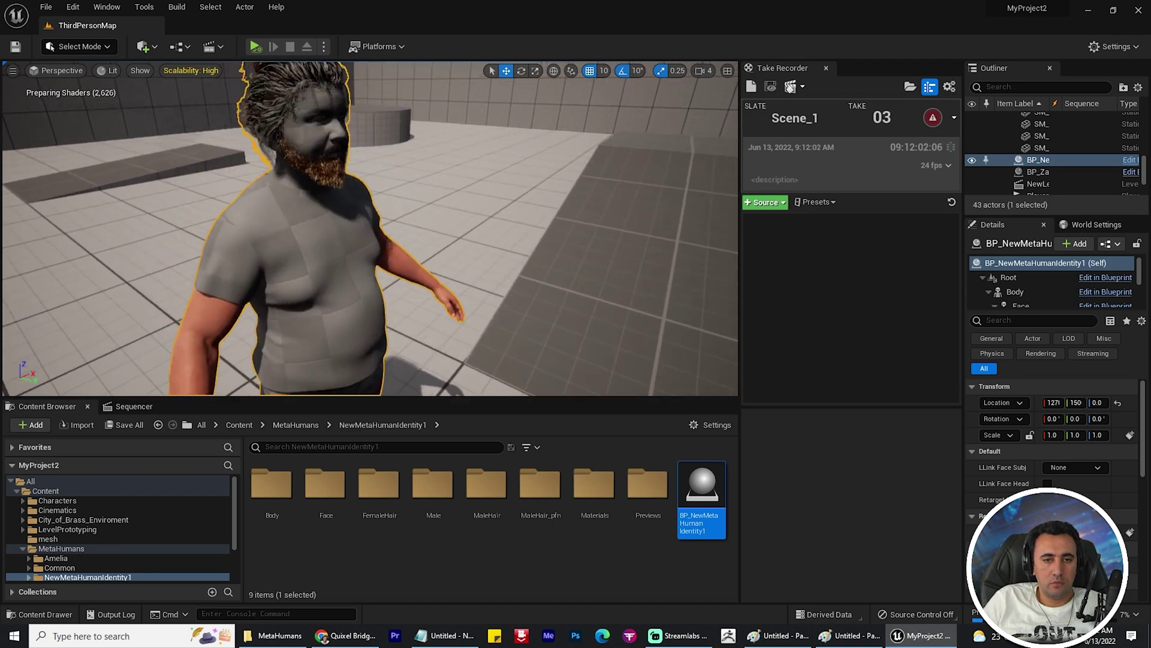
right_drag(363, 172, 275, 177)
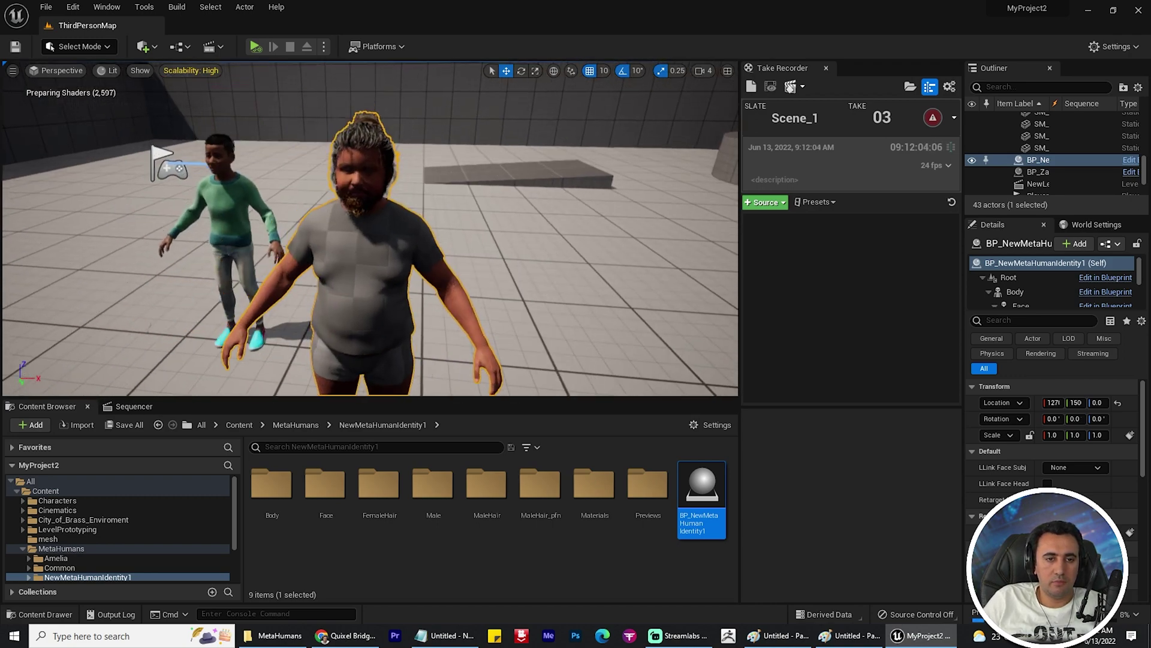
right_drag(336, 204, 337, 234)
scroll(390, 234, up, 4)
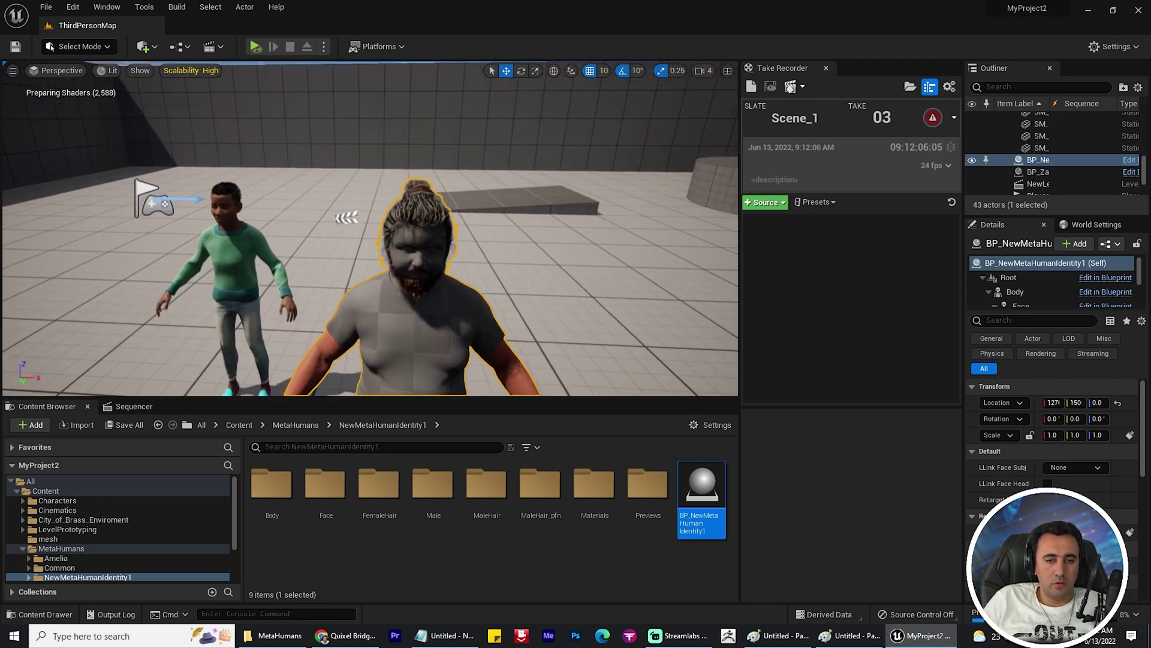
alt+drag(553, 236, 626, 234)
middle_drag(556, 244, 552, 324)
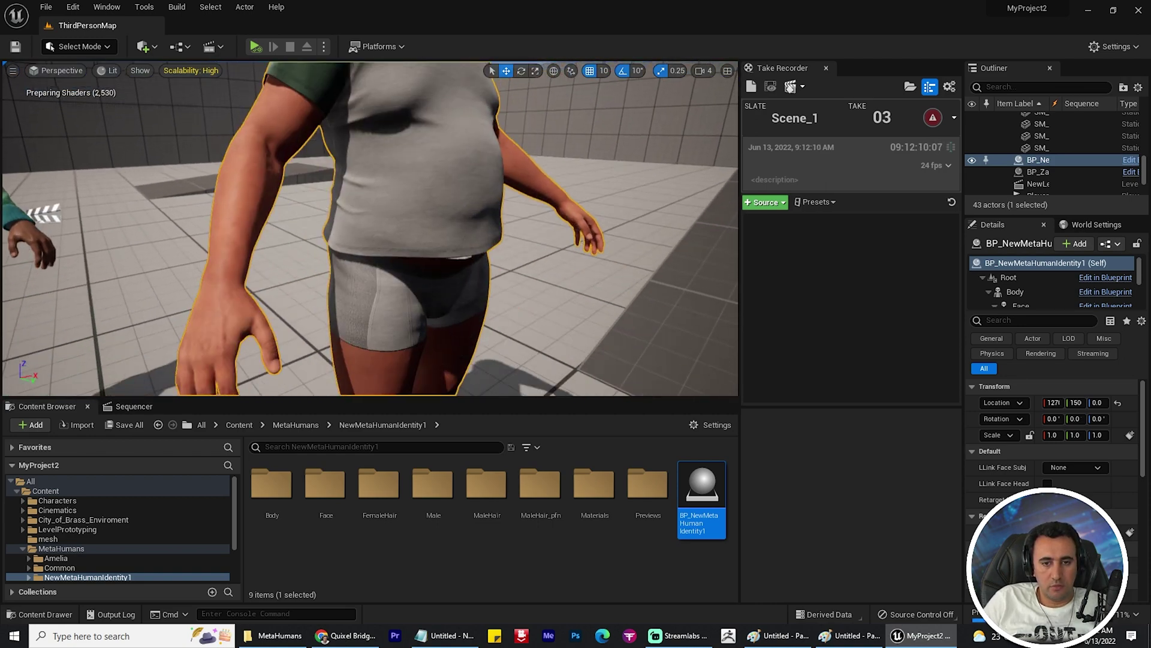
- Compare the placed character's face, hair and beard at different viewing distances in the level
scroll(507, 226, down, 6)
click(506, 226)
right_drag(410, 177, 412, 174)
scroll(416, 170, up, 3)
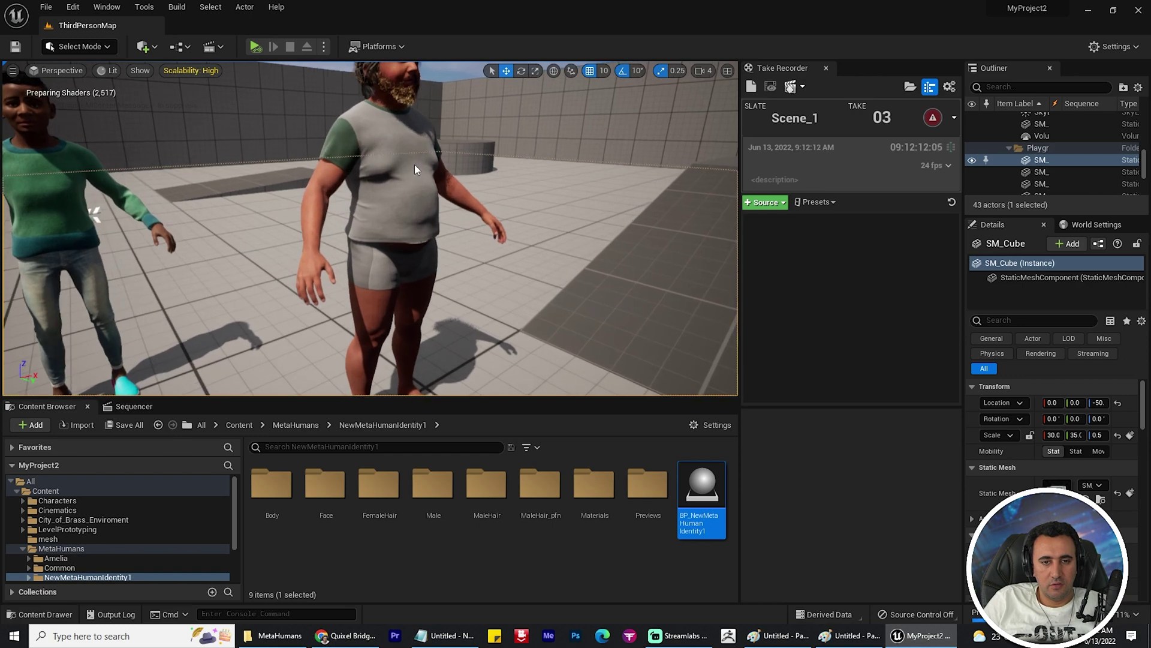
middle_drag(416, 169, 419, 111)
scroll(433, 205, up, 4)
scroll(442, 217, down, 5)
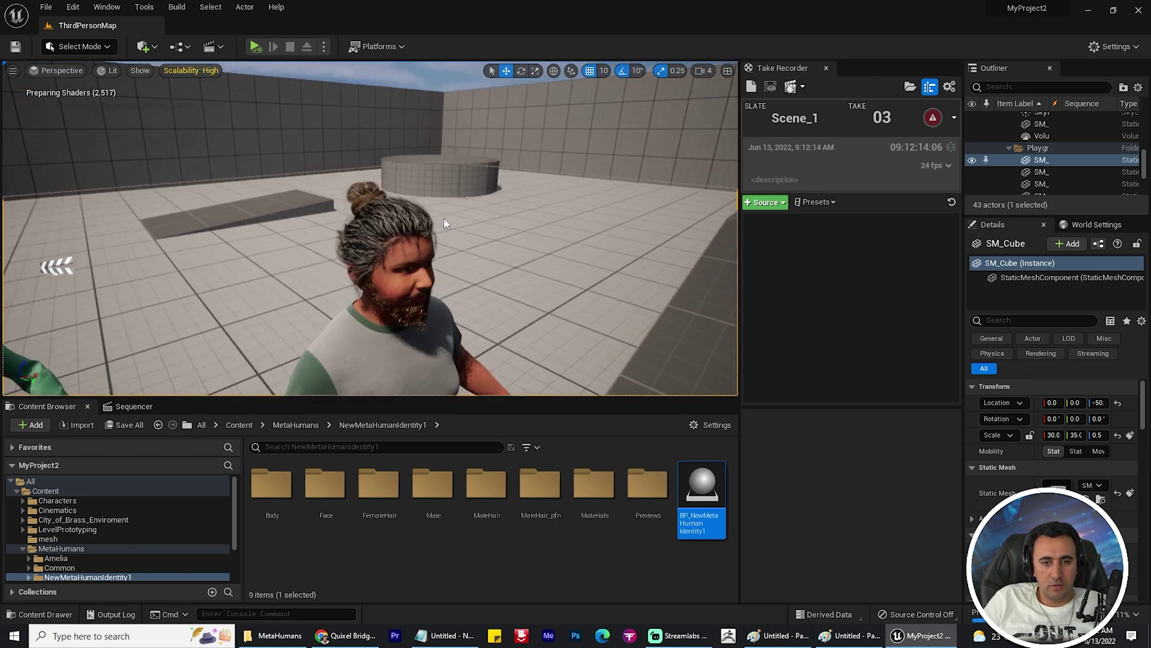
alt+drag(444, 219, 393, 222)
middle_drag(392, 222, 381, 222)
middle_drag(390, 270, 376, 271)
scroll(377, 272, up, 3)
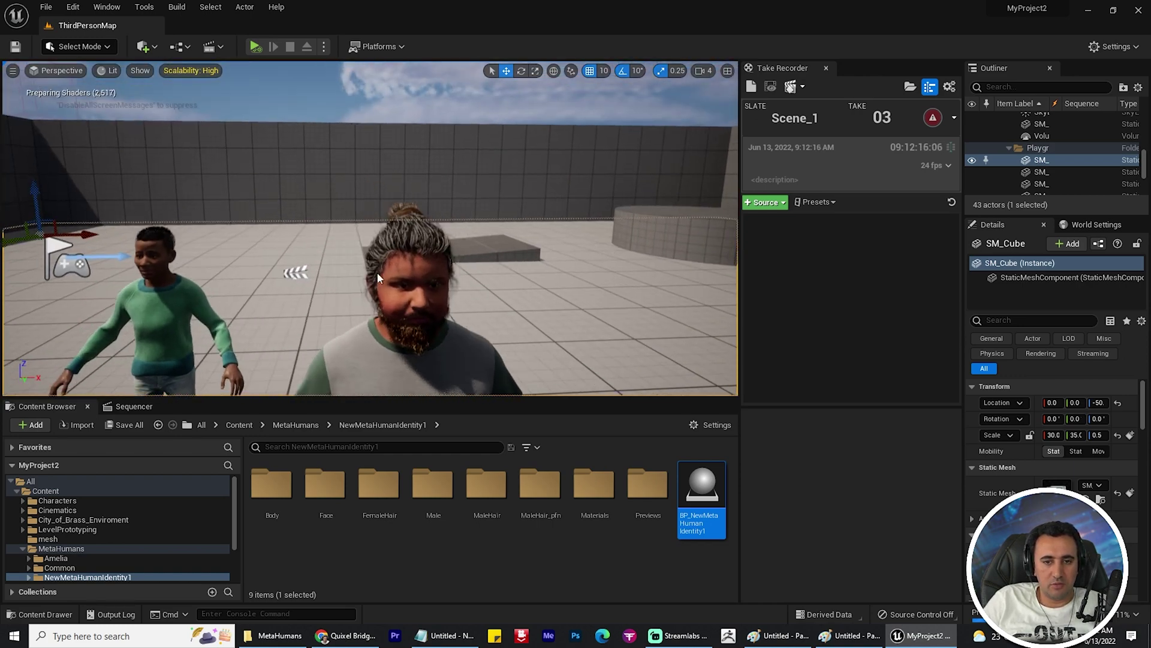
scroll(469, 256, down, 8)
scroll(470, 256, up, 5)
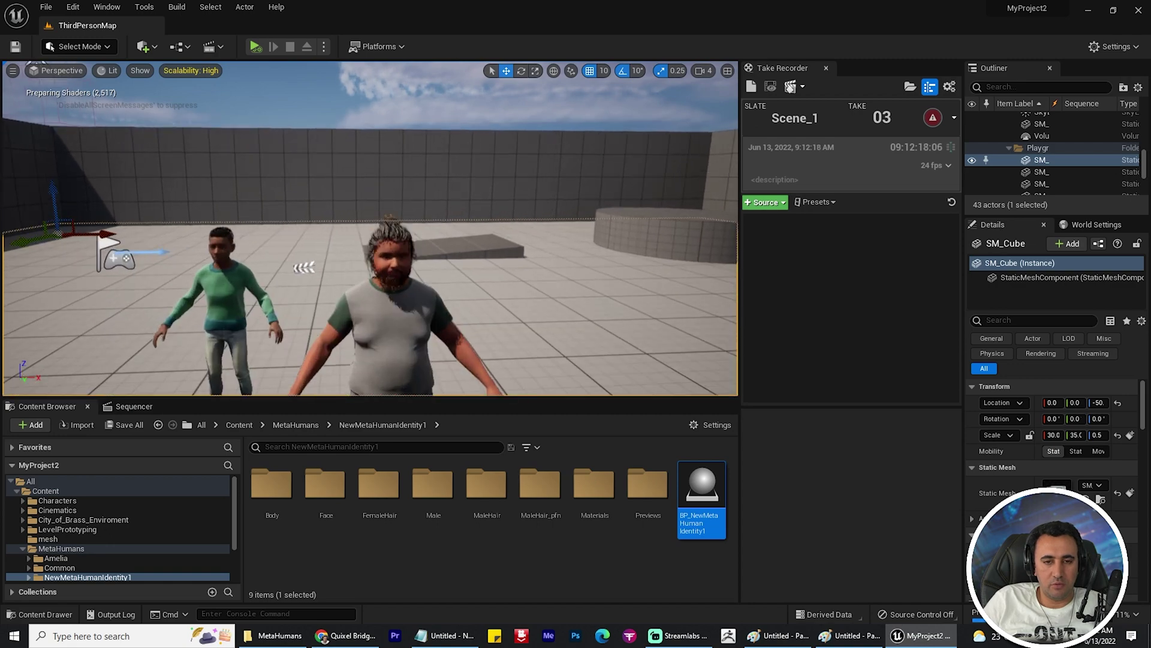
- Open the placed BP_NewMetaHumanIdentity1 character's blueprint for editing and show its Body component in the 3D preview
click(401, 236)
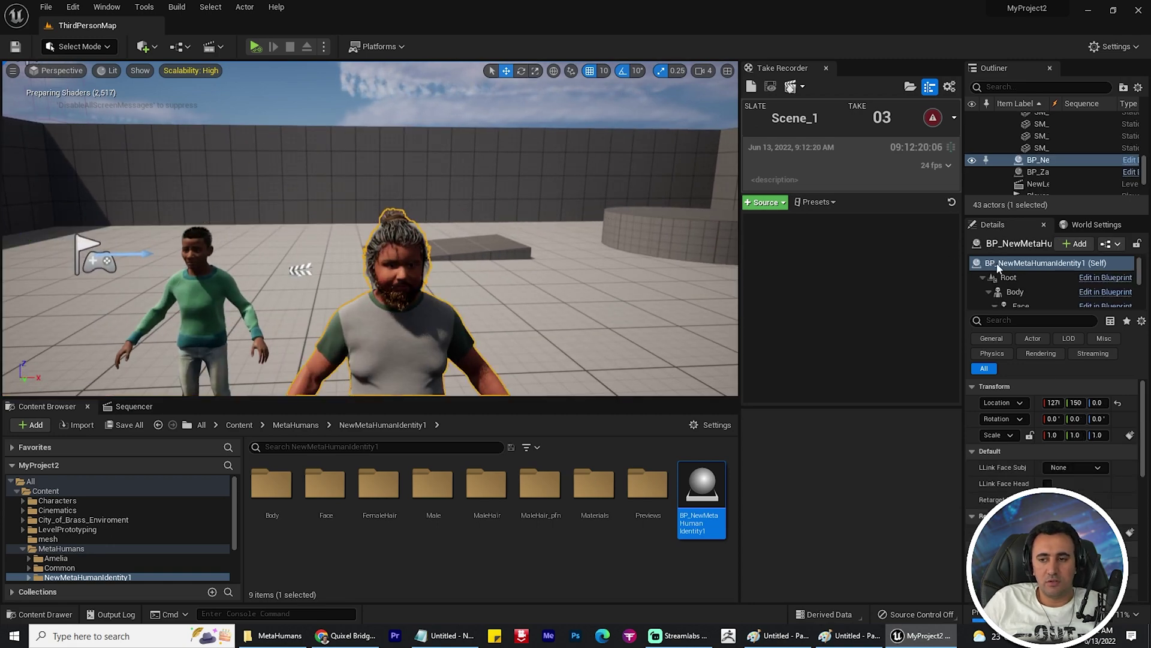
click(1131, 160)
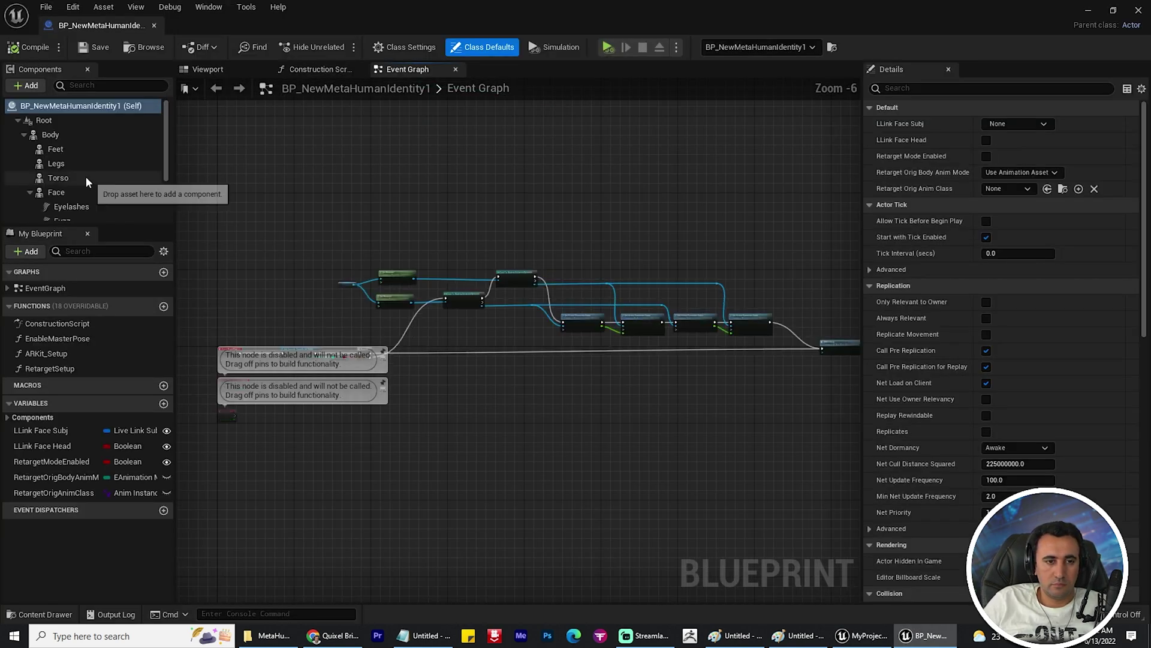
click(45, 135)
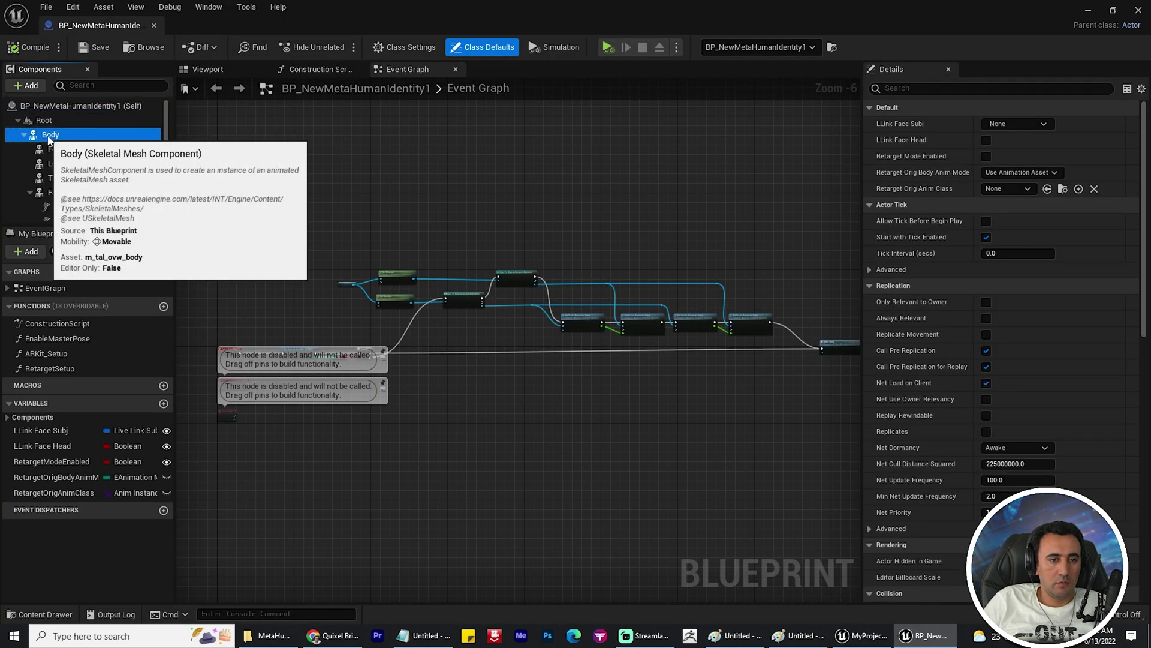
click(193, 70)
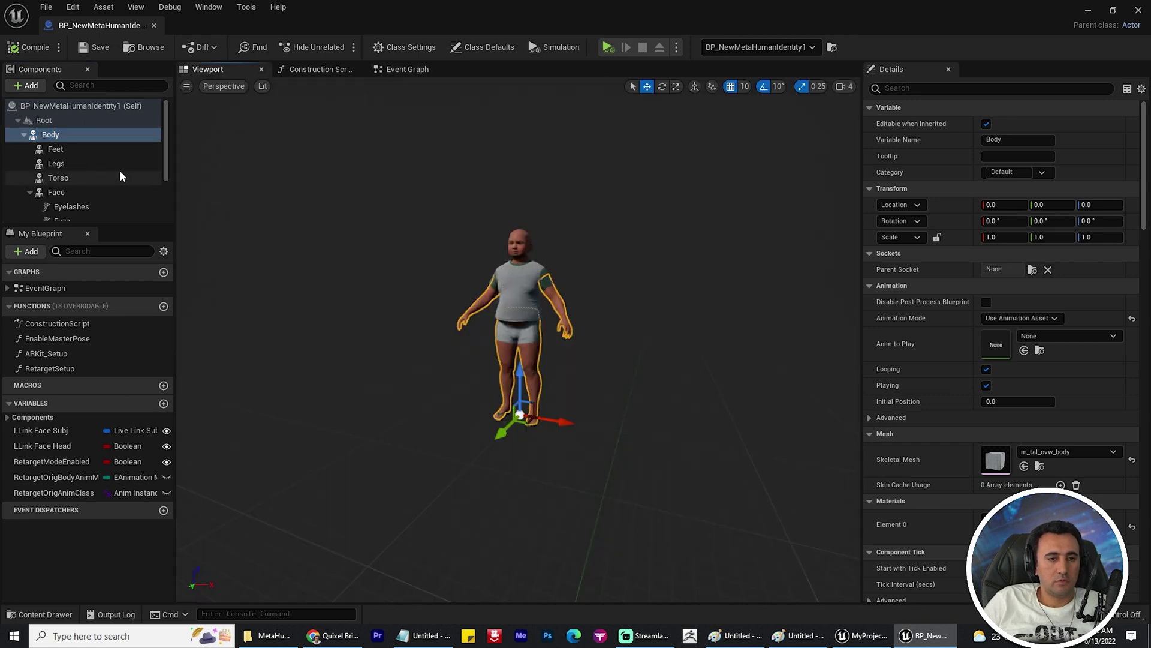
- Compare the character's hair and beard at near and far distances in the blueprint preview
scroll(525, 206, up, 5)
scroll(551, 154, up, 4)
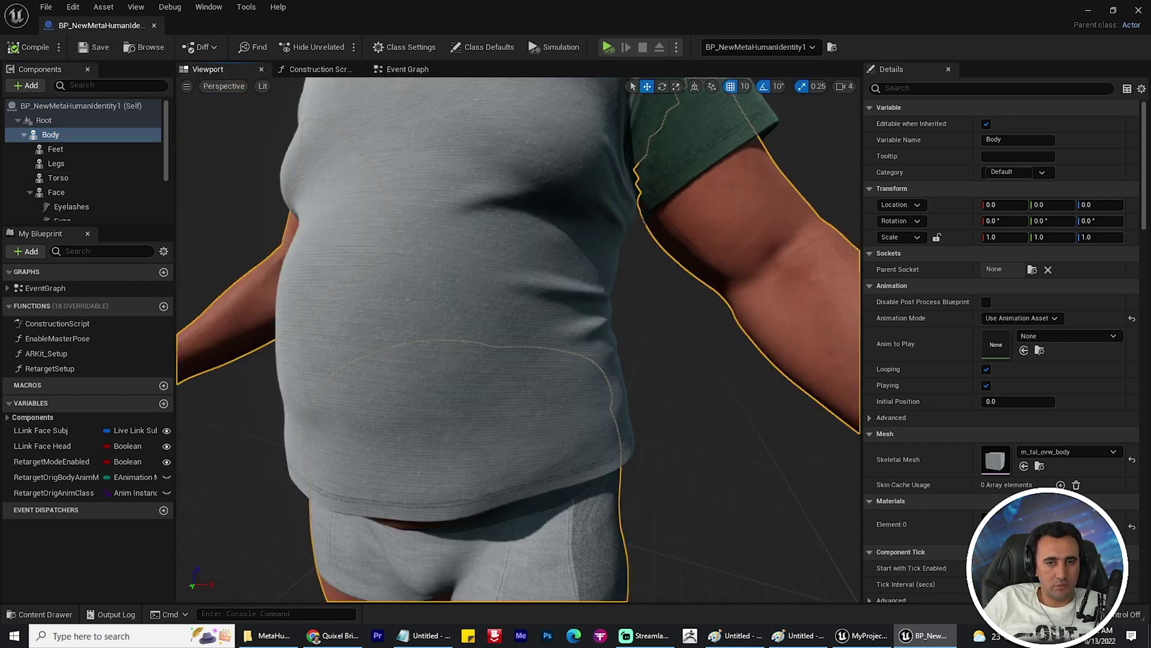
scroll(554, 174, down, 6)
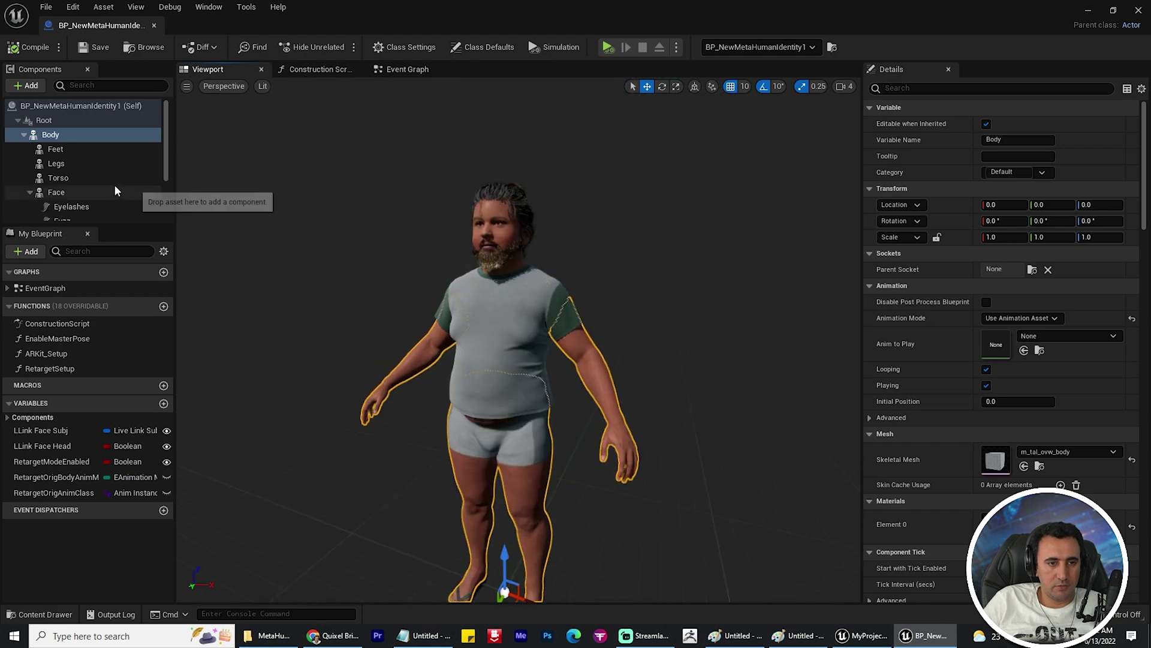
scroll(511, 259, up, 6)
scroll(513, 258, down, 8)
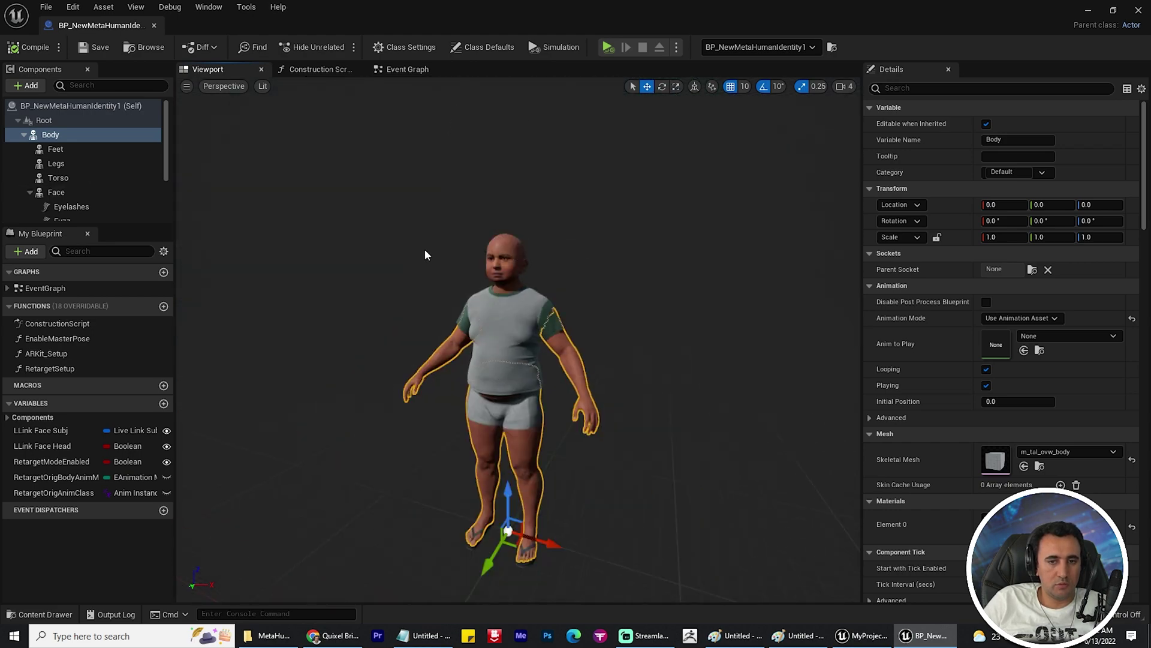
scroll(508, 254, up, 4)
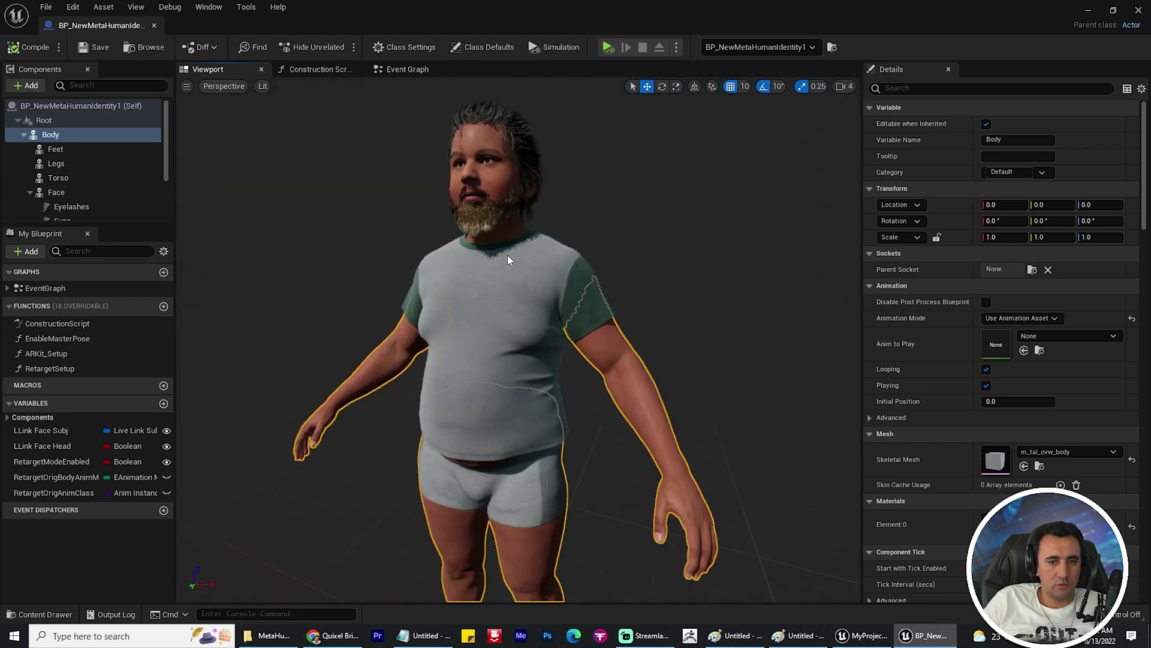
- Set the LODSync component's Forced LOD to 0 and close the blueprint editor
click(30, 192)
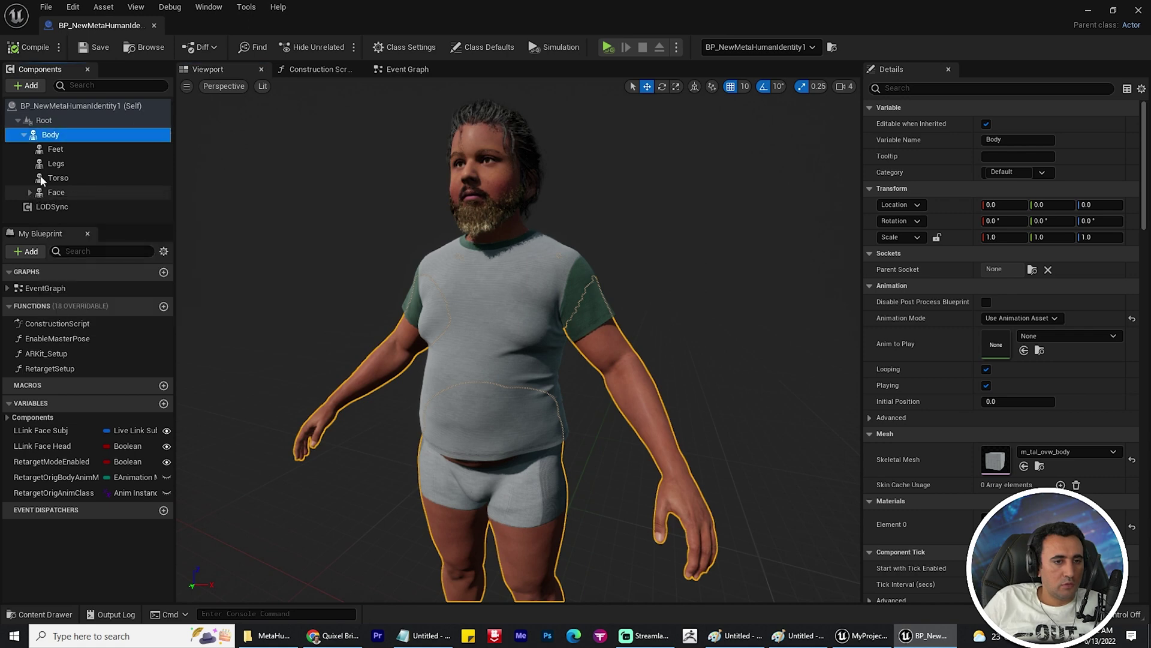
click(48, 207)
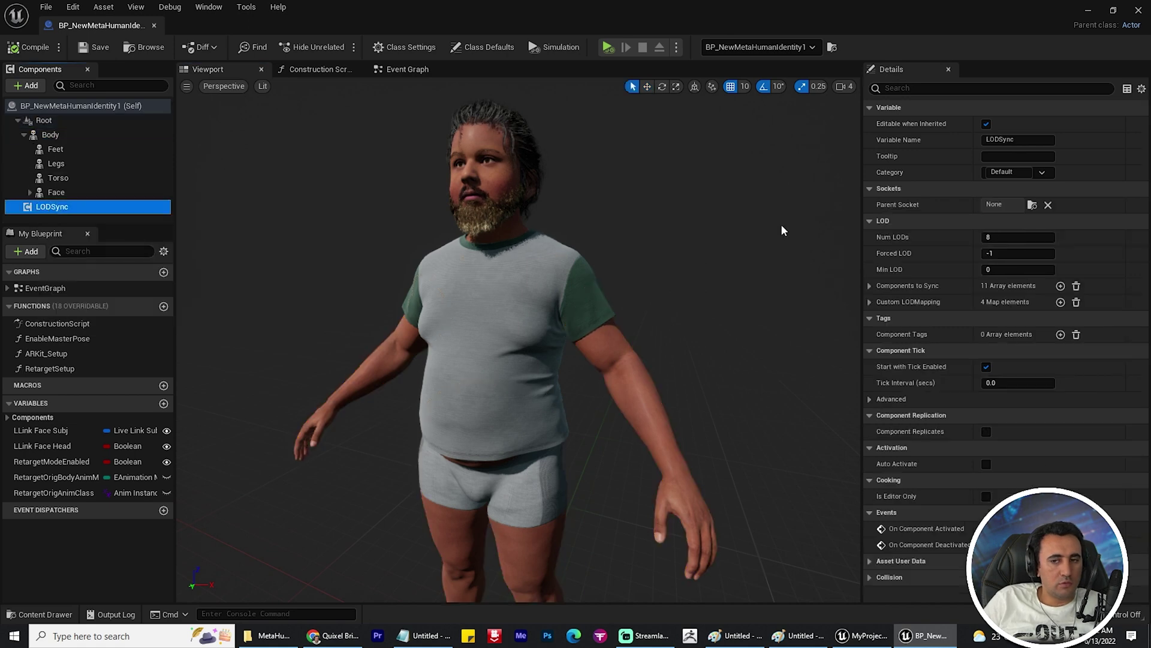
click(1017, 252)
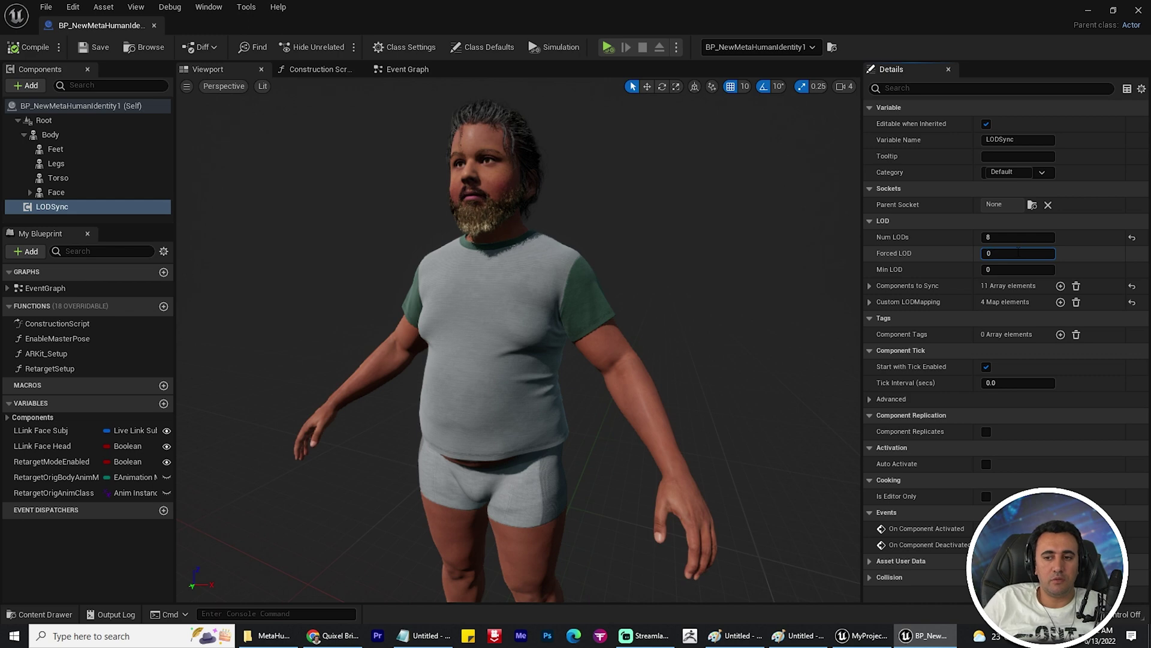
text(0)
key(Return)
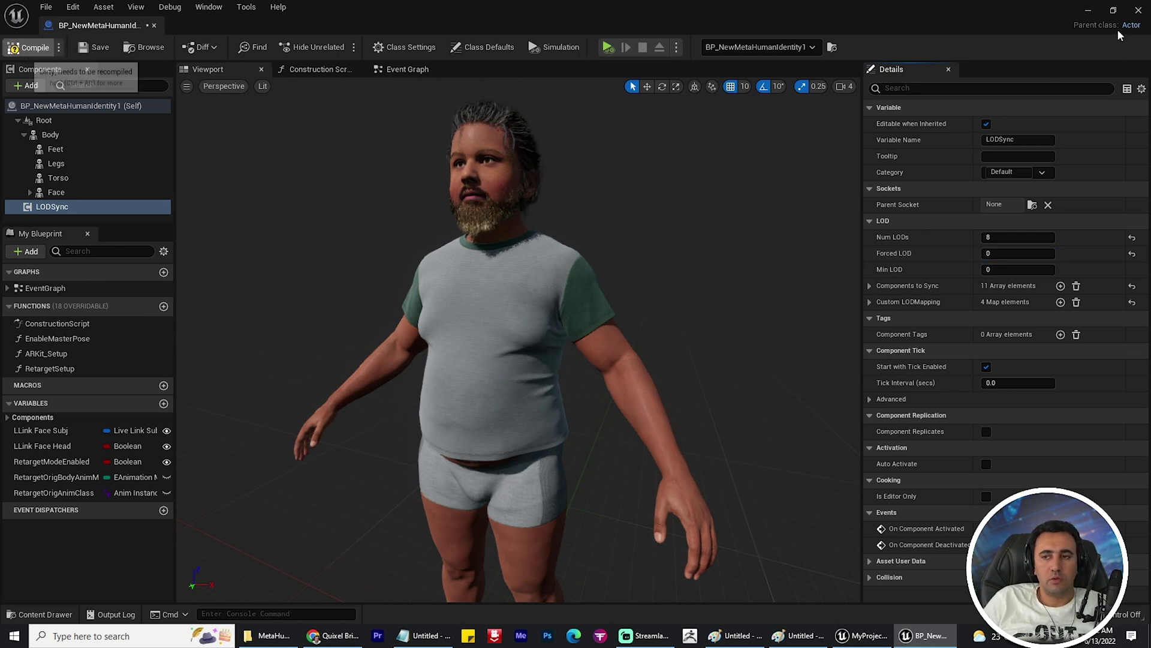
click(1138, 10)
- Examine the MetaHuman's hair and beard up close and from farther away in the level after the LOD change
right_drag(553, 274, 553, 275)
right_drag(617, 299, 617, 299)
middle_drag(618, 300, 618, 300)
key(w)
right_drag(553, 202, 555, 208)
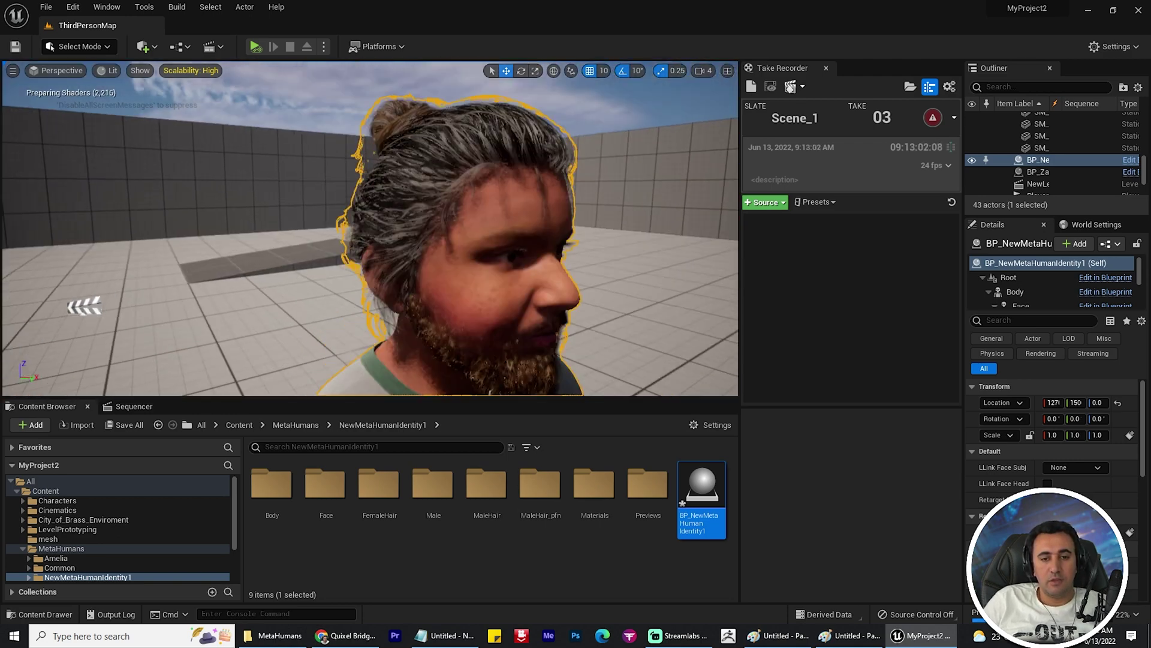
right_drag(553, 202, 540, 204)
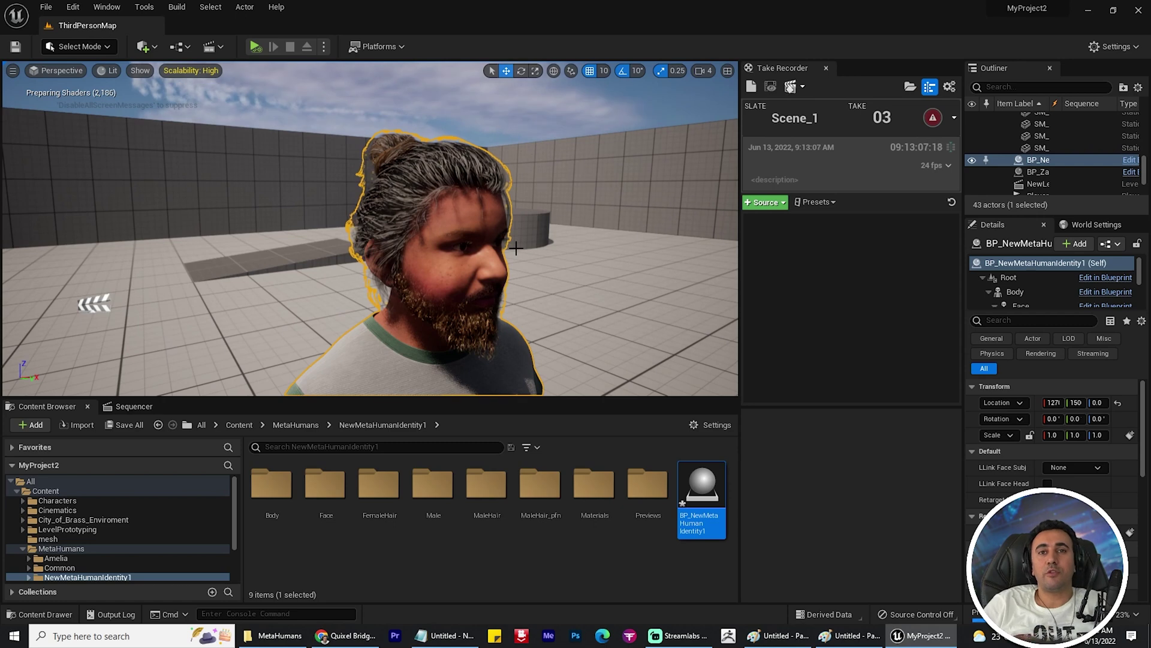